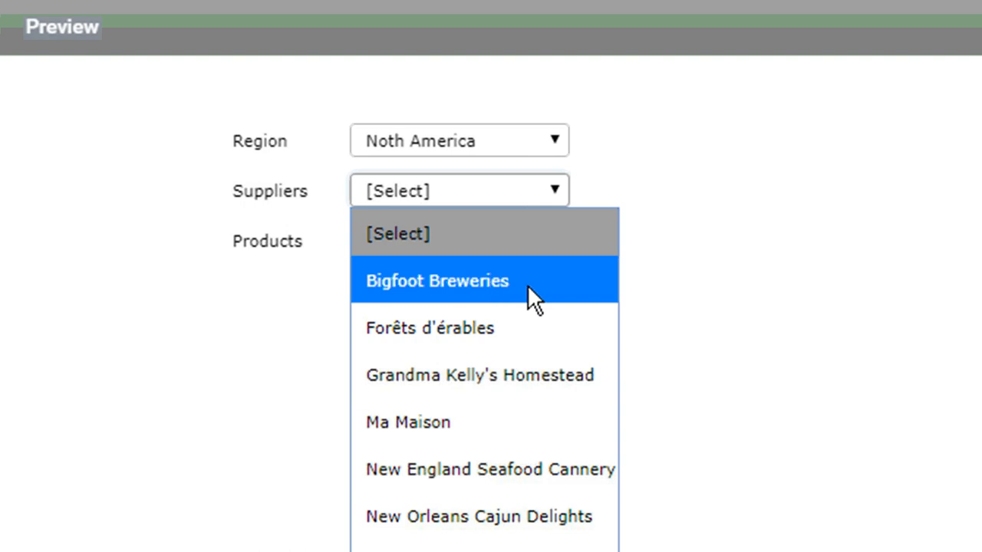
Check the Products choices in the preview for the North America suppliers Bigfoot Breweries and Forêts d'érables
left_click(512, 281)
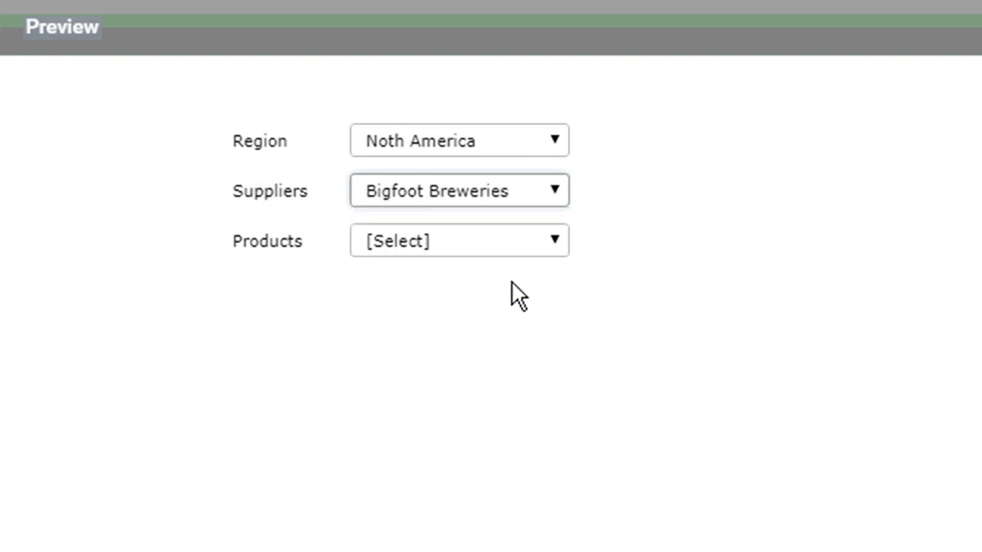
left_click(511, 250)
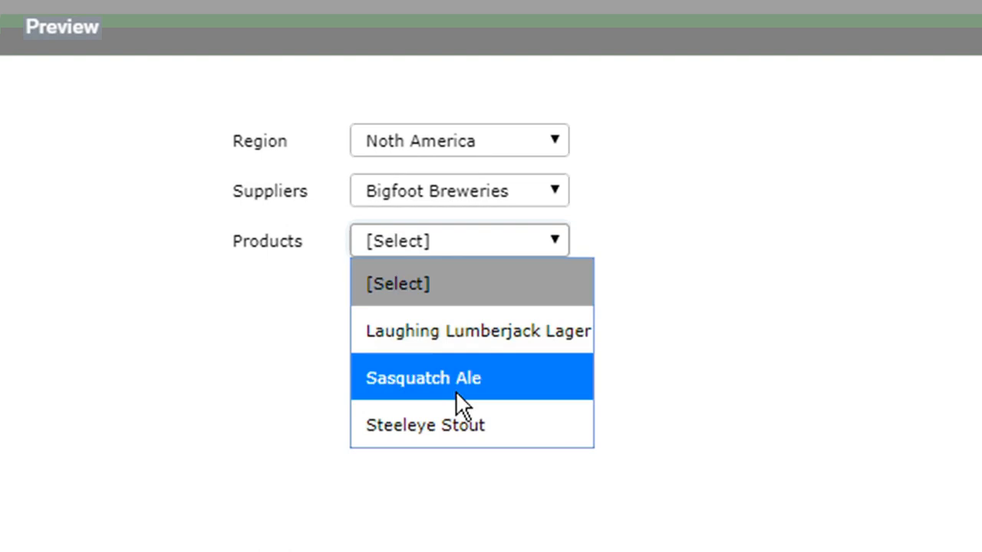
left_click(749, 238)
left_click(507, 188)
left_click(505, 330)
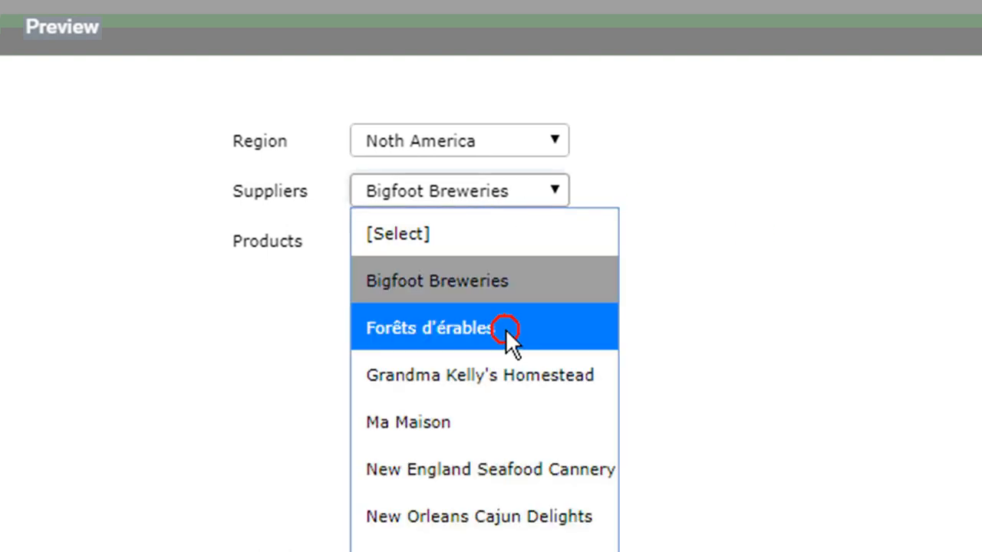
left_click(443, 243)
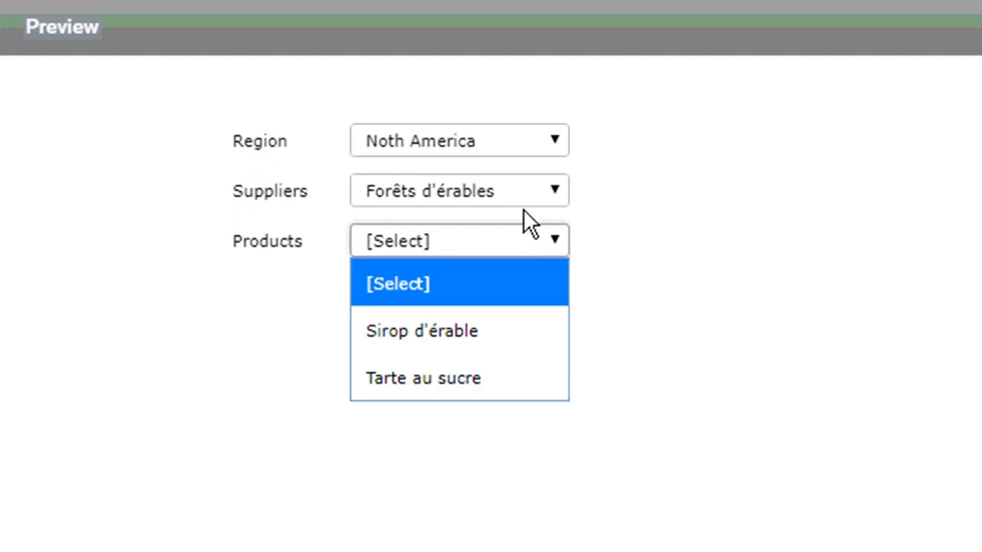
Switch the previewed supplier to Grandma Kelly's Homestead and check its Products choices
left_click(515, 190)
left_click(517, 375)
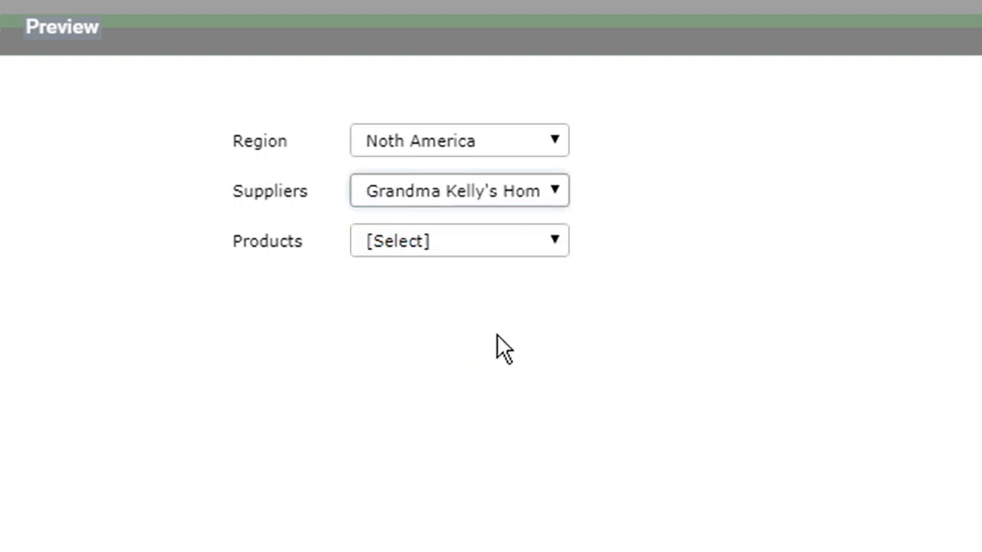
left_click(462, 240)
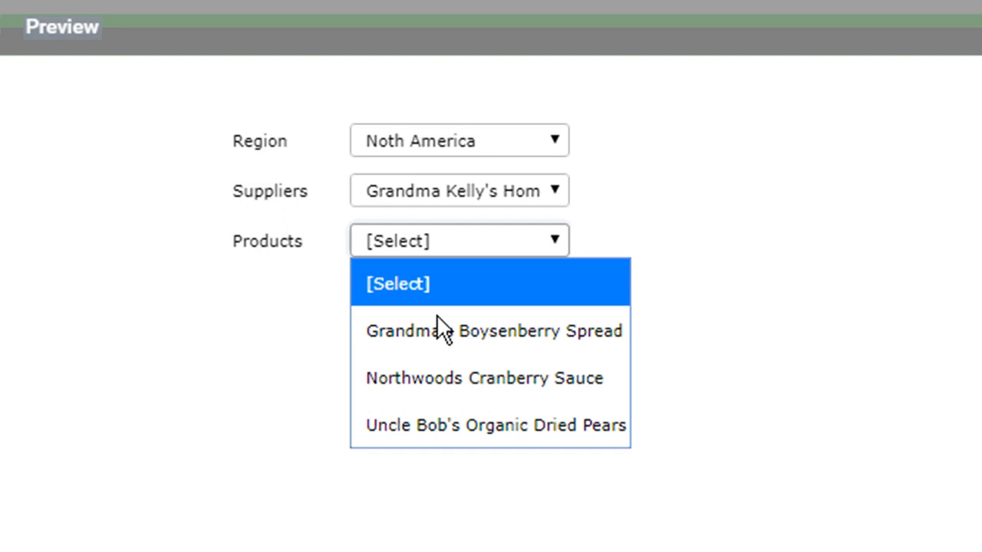
left_click(450, 376)
left_click(511, 150)
left_click(490, 513)
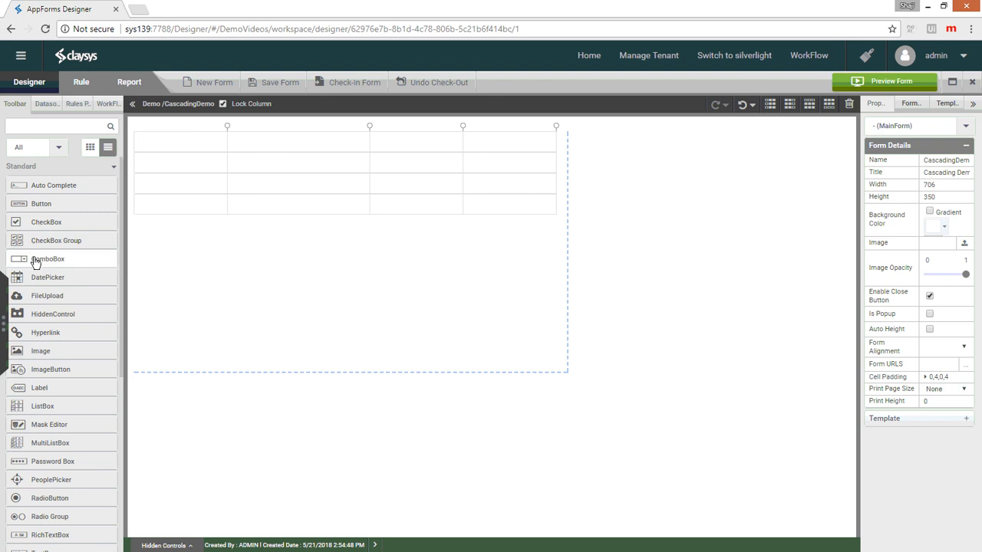
Place three ComboBox controls one below another in the second column, in rows two to four of the form grid
left_click_drag(35, 263, 284, 170)
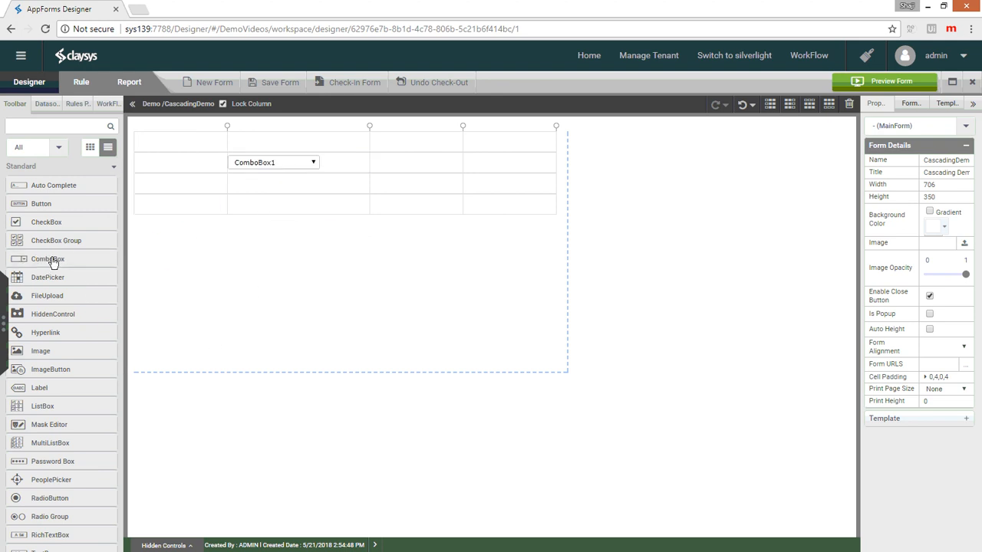
left_click_drag(52, 263, 278, 191)
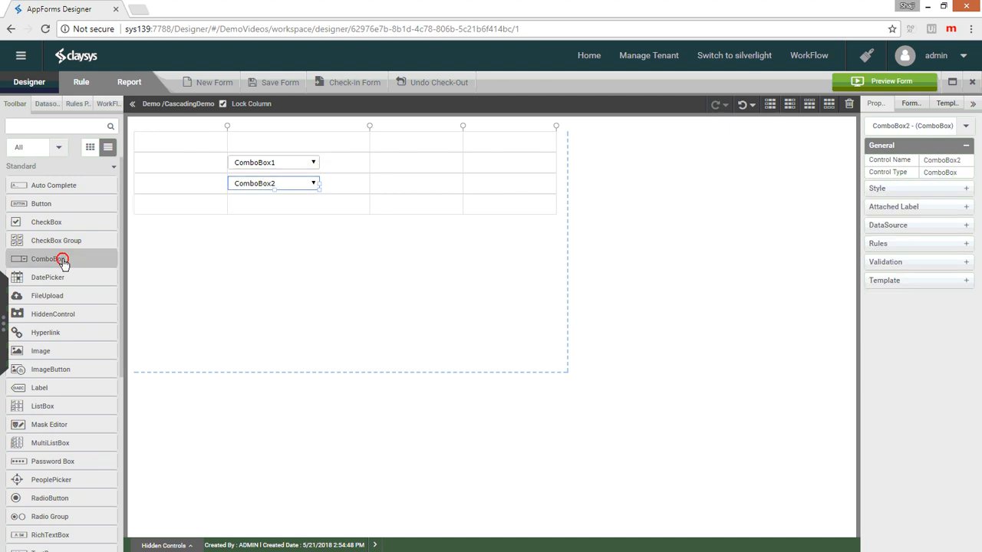
left_click_drag(61, 261, 287, 208)
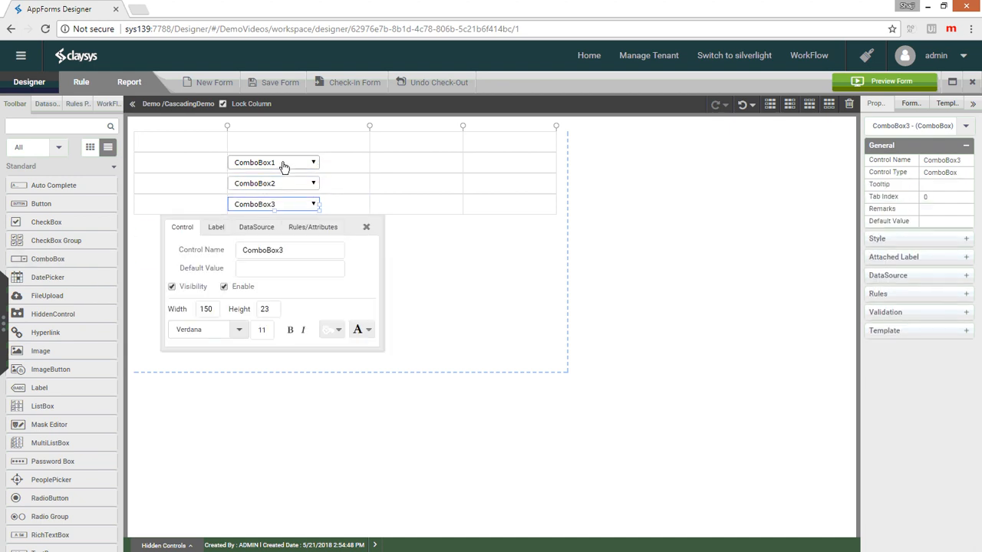
Name the first combo box cmbRegion and show its attached label with the text Region
left_click(281, 162)
double_click(253, 208)
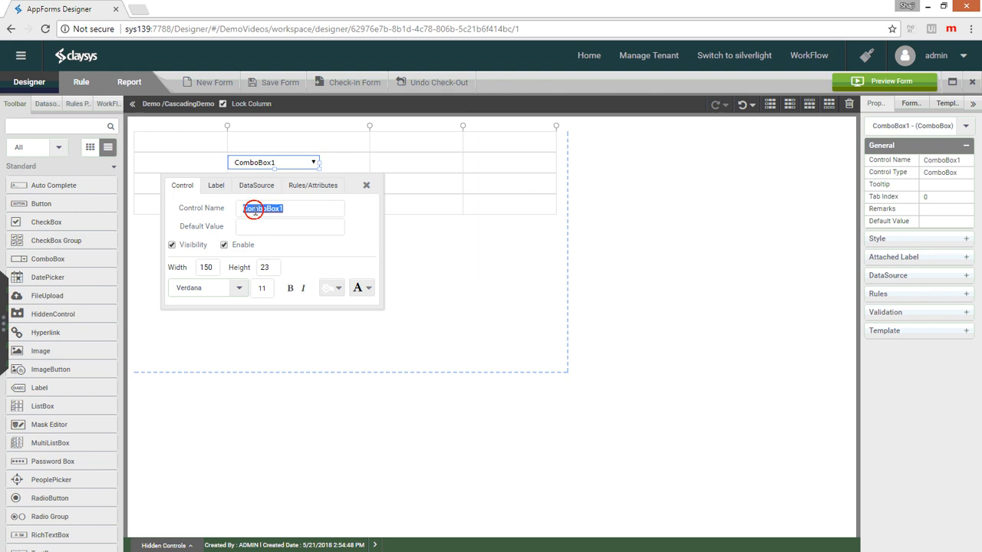
type("cmbRegion")
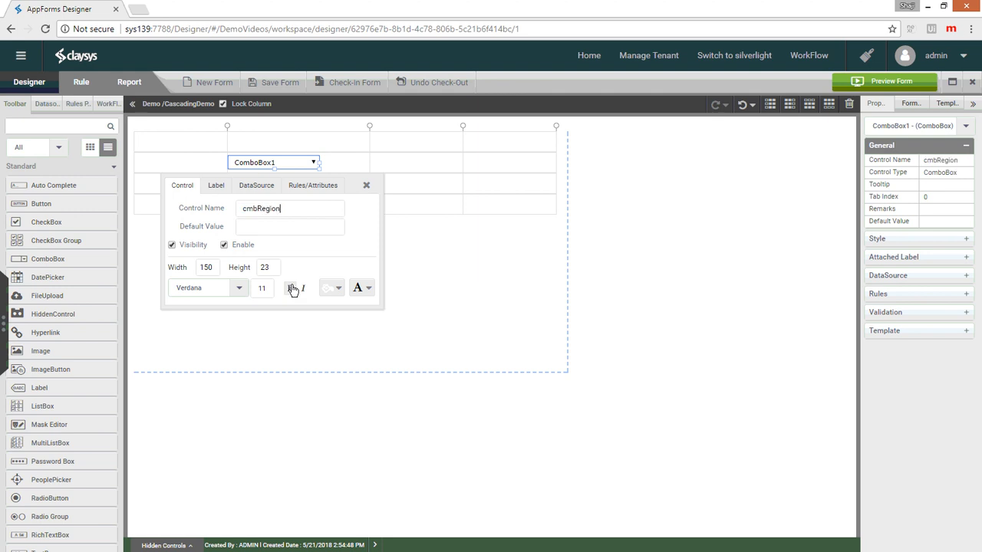
left_click(216, 185)
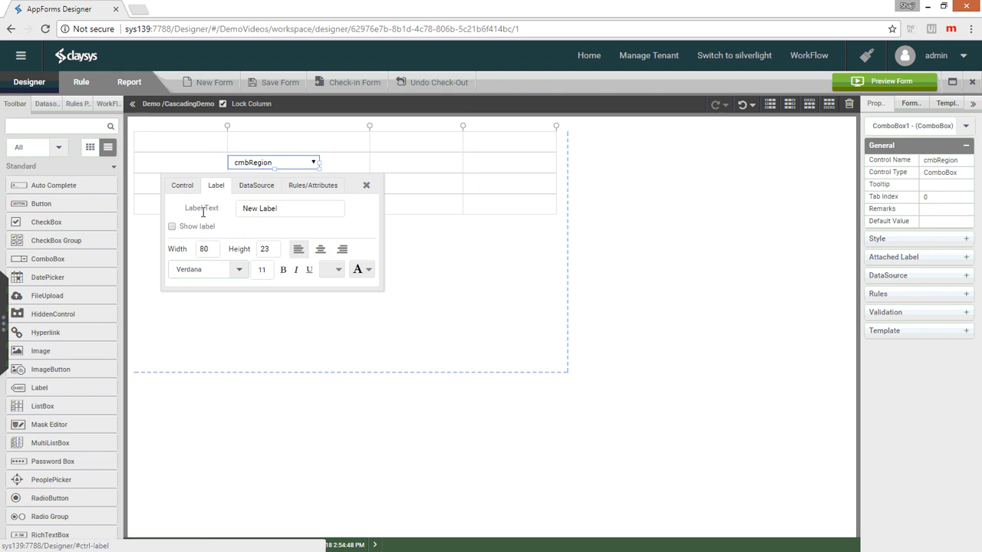
left_click(170, 228)
left_click_drag(300, 206, 130, 191)
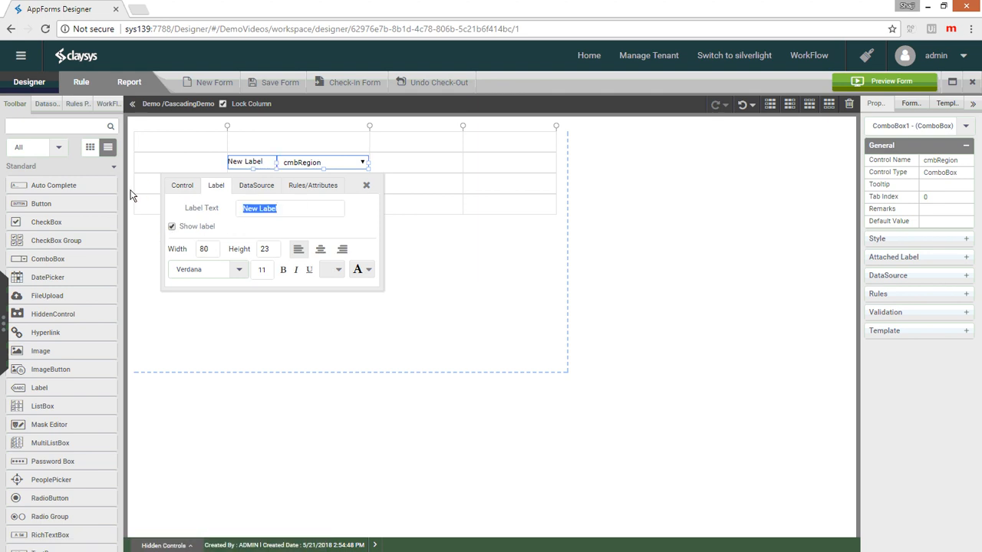
type("Region")
left_click(383, 188)
Name the second combo box cmbSuppliers and show its attached label with the text Suppliers
left_click(302, 187)
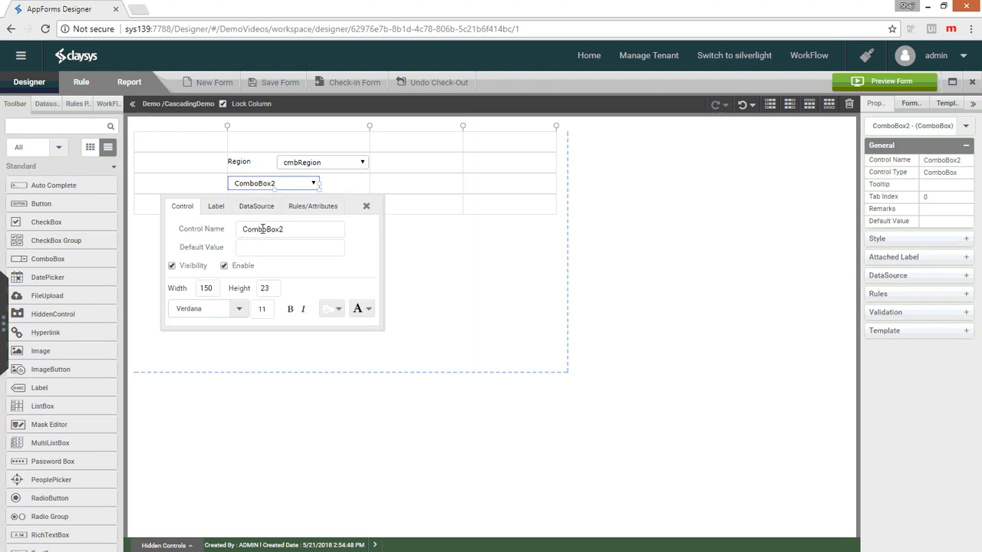
left_click_drag(282, 229, 243, 229)
type("cmbSuppliers")
left_click(229, 212)
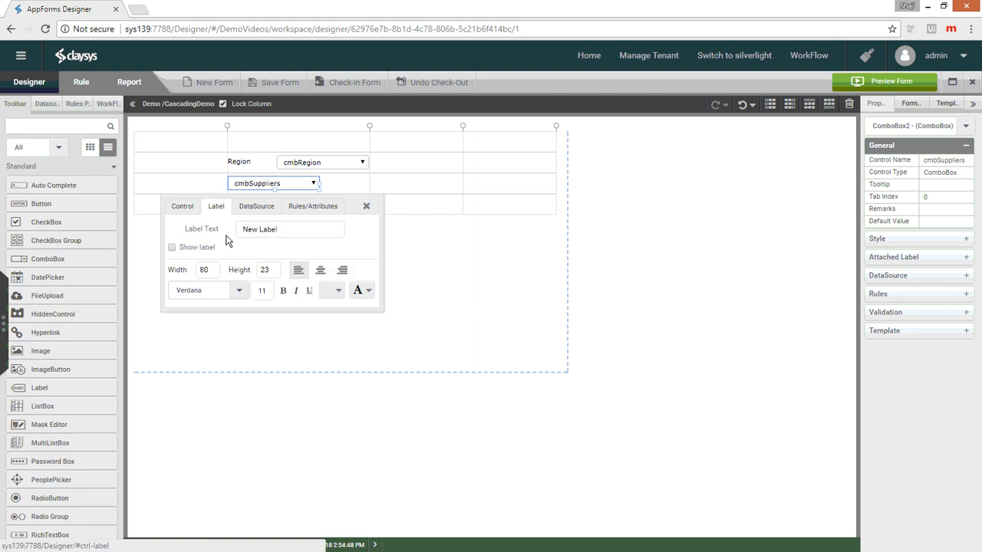
double_click(278, 229)
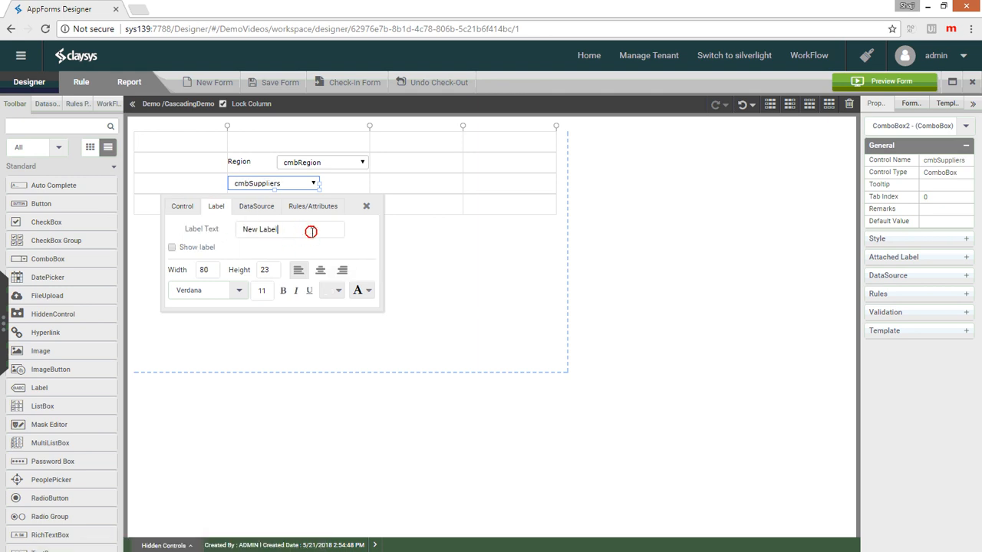
left_click_drag(309, 229, 188, 244)
type("Suppliers")
left_click(367, 207)
left_click(270, 186)
left_click(173, 247)
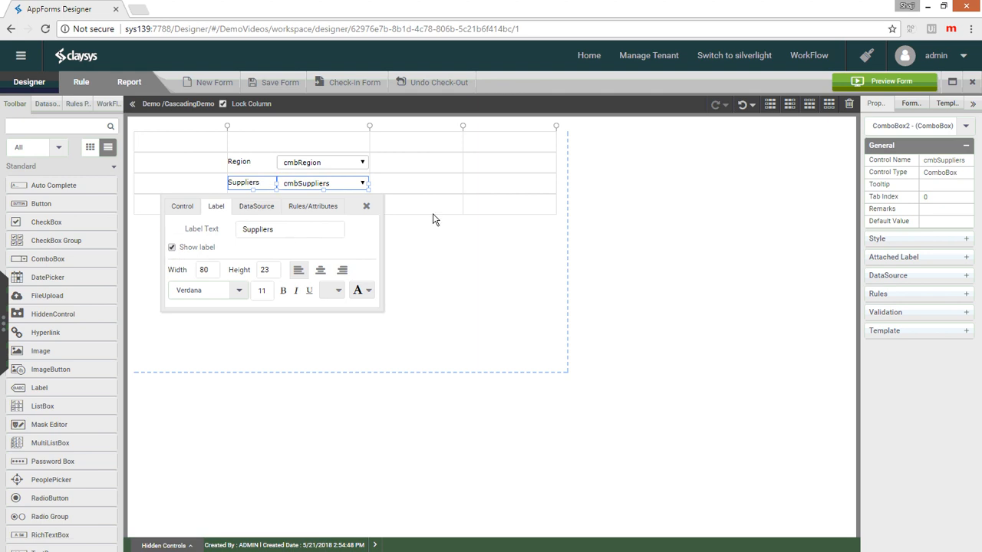
left_click(367, 207)
Name the third combo box cmbProducts and show its attached label with the text Products
left_click(284, 211)
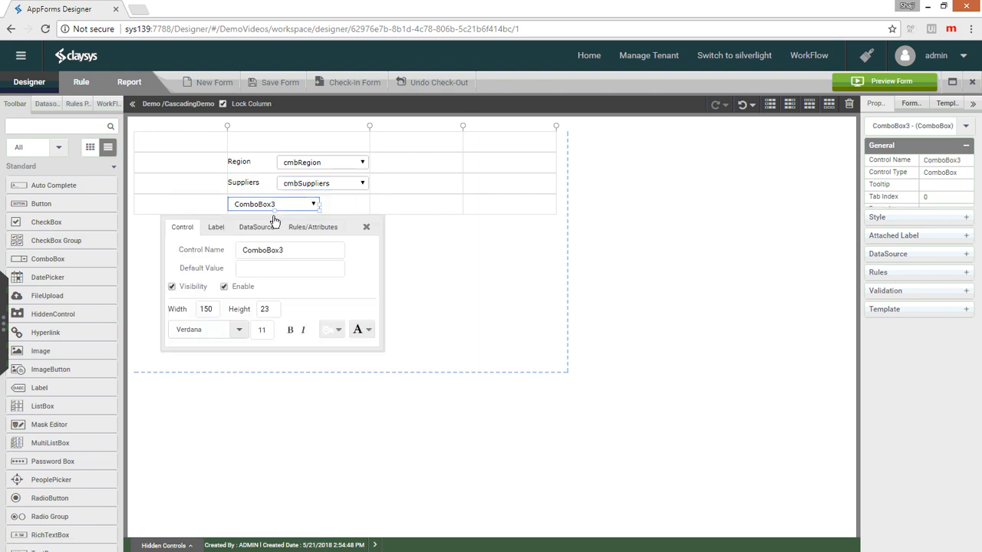
double_click(262, 250)
type("cmbPro")
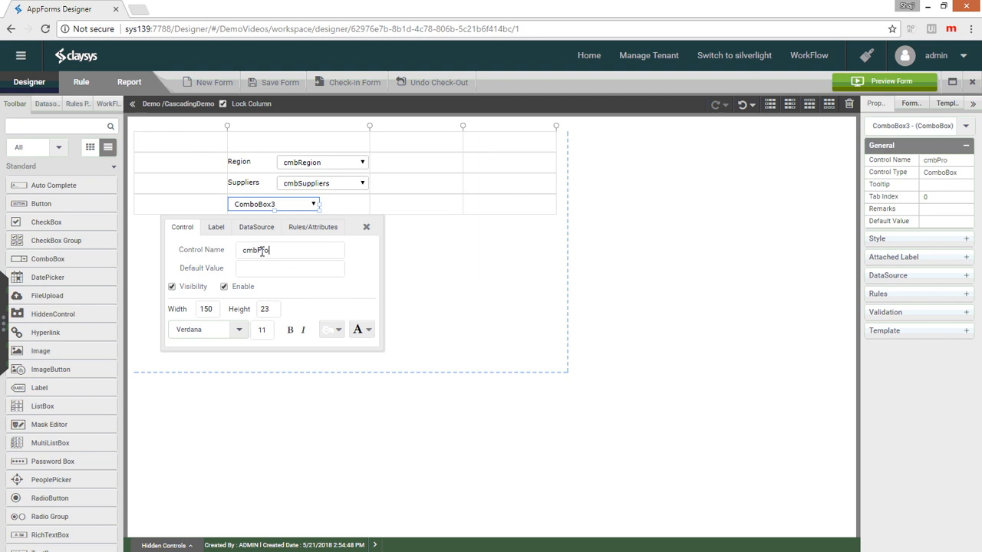
type("ducts")
key("Tab")
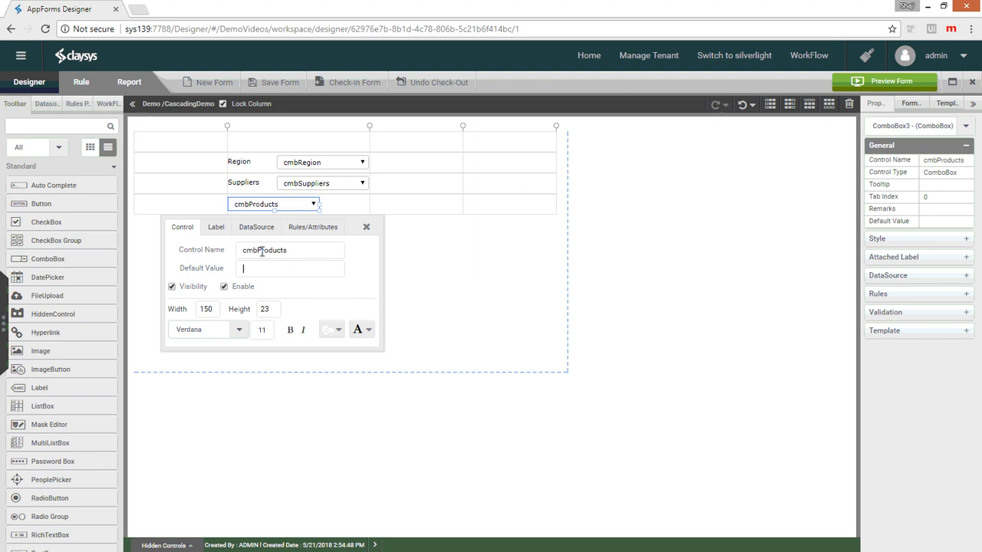
left_click(216, 228)
left_click(173, 267)
left_click_drag(285, 252, 210, 253)
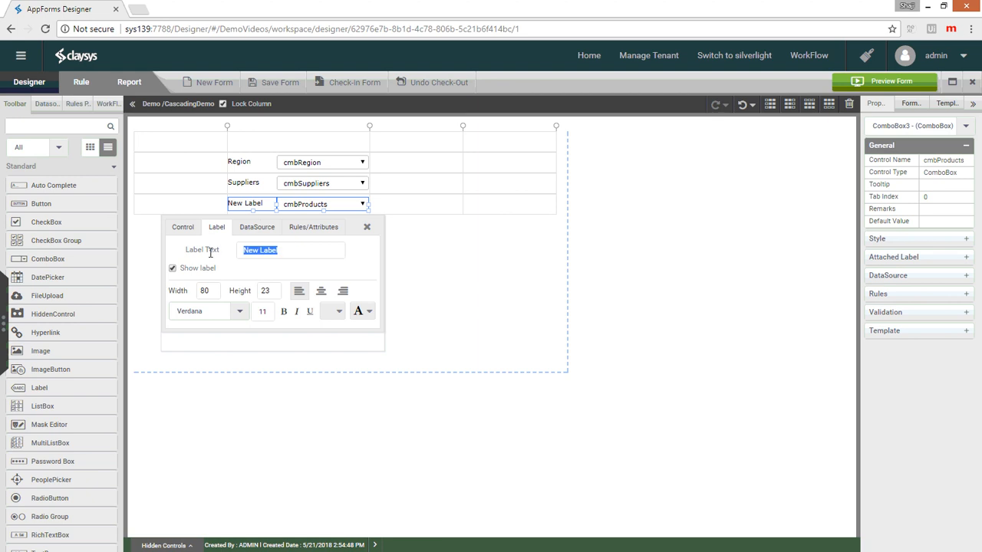
type("Products")
key("Return")
left_click(366, 227)
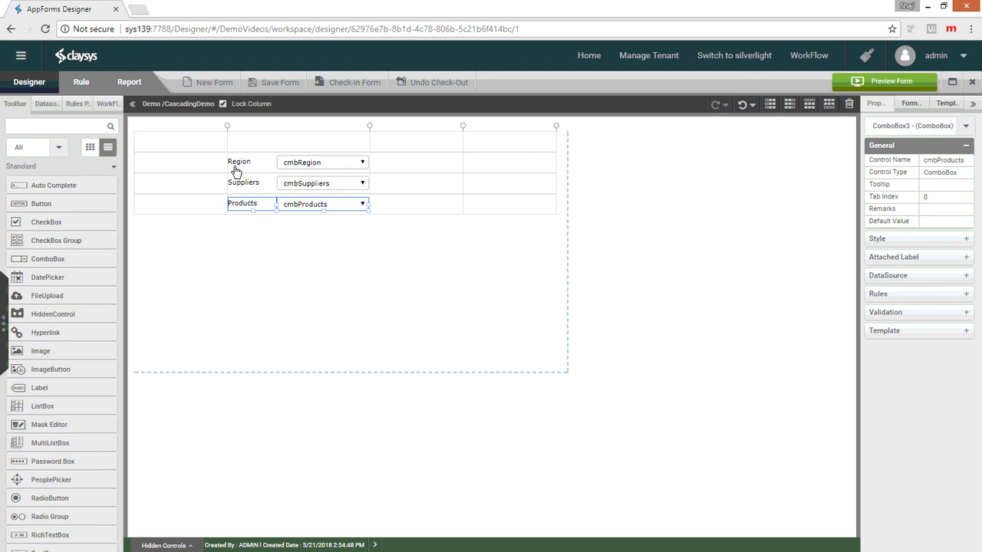
Start a new MS SQL data source configuration for cmbRegion using the Northwind data source
left_click(300, 163)
left_click(304, 188)
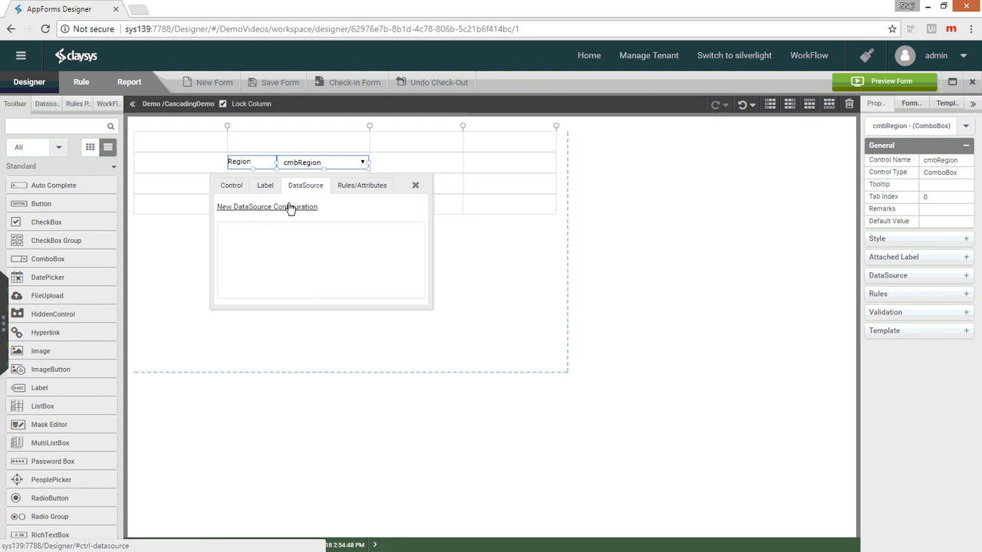
left_click(261, 208)
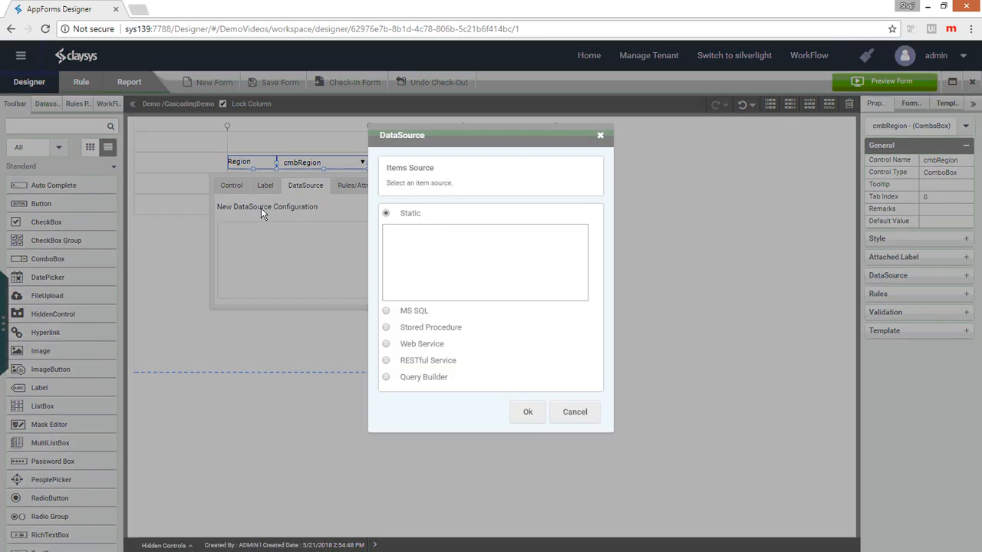
left_click(386, 312)
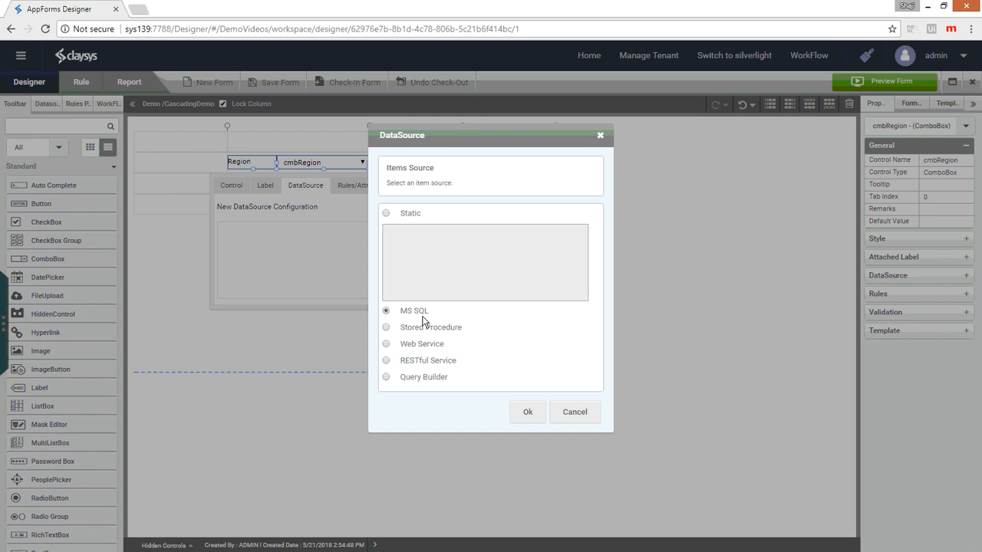
left_click(531, 417)
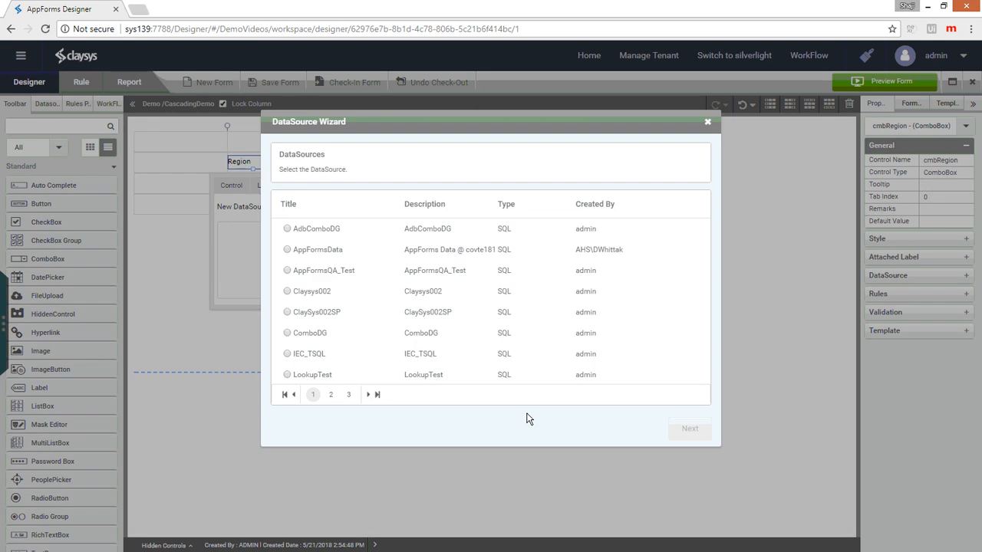
left_click(332, 395)
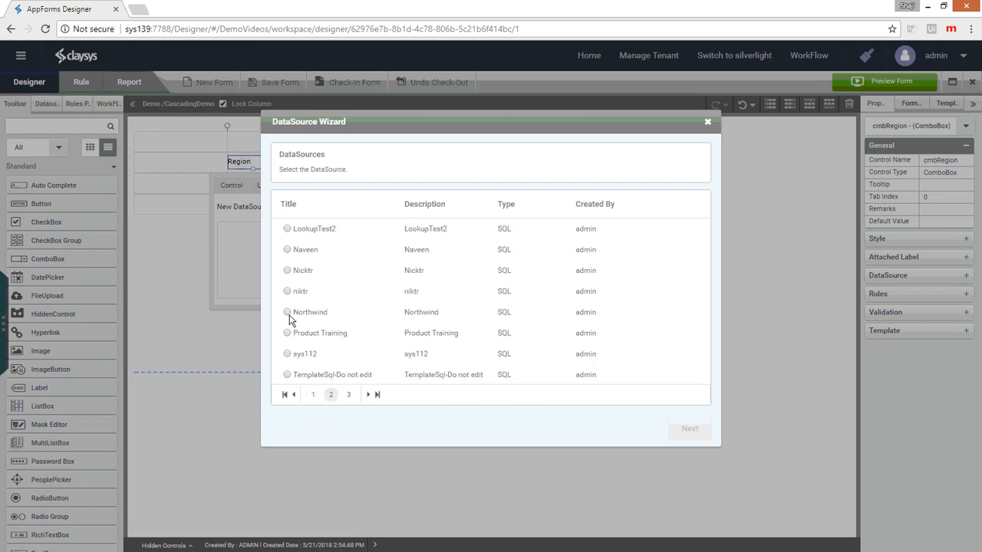
left_click(287, 313)
left_click(690, 430)
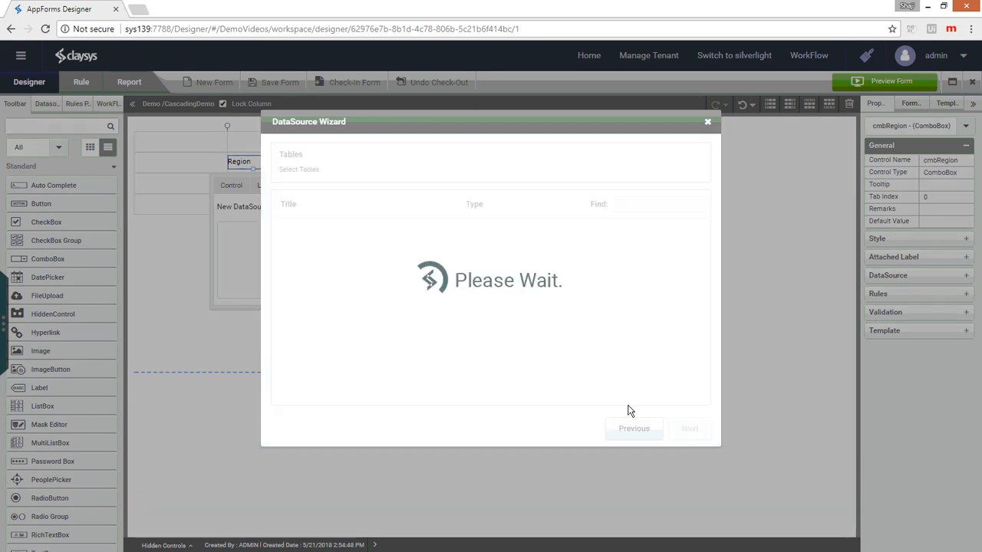
Find tables matching "reg", select dbo.Region, and continue without defining a table relation
left_click(646, 207)
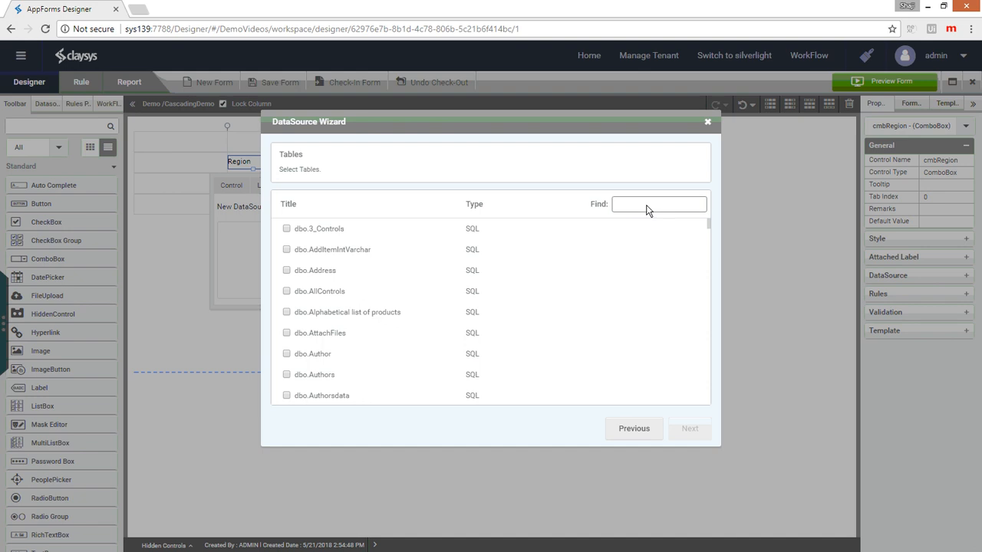
type("reg")
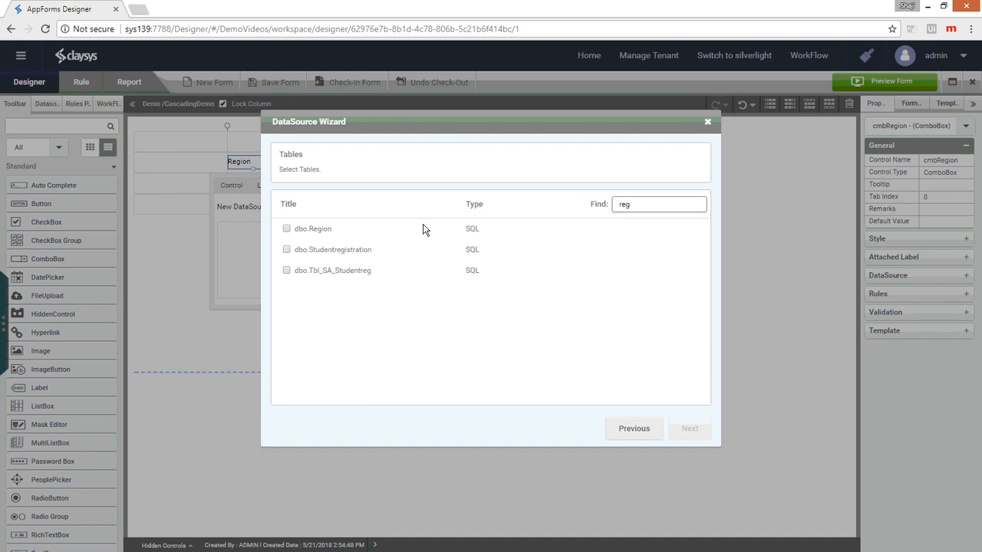
left_click(285, 230)
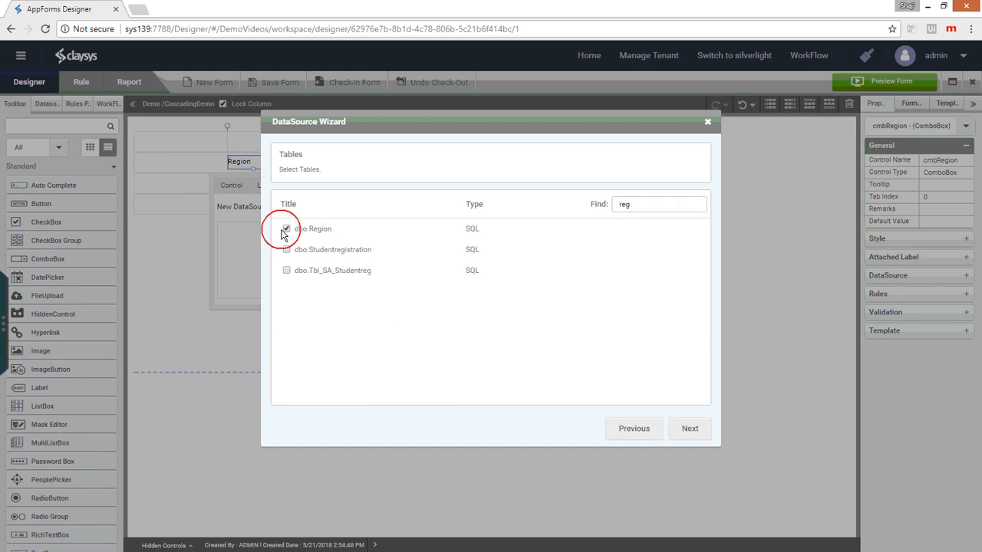
left_click(695, 430)
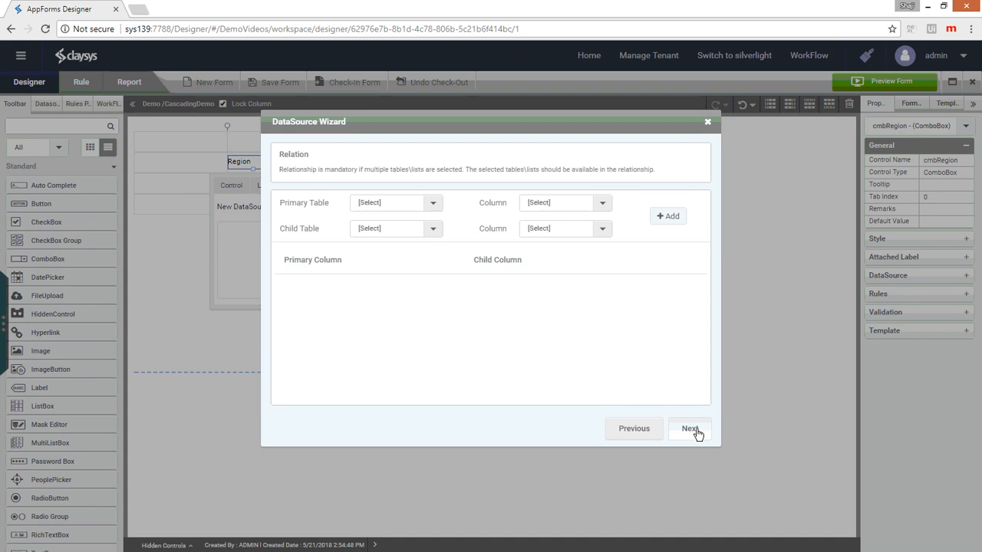
left_click(695, 431)
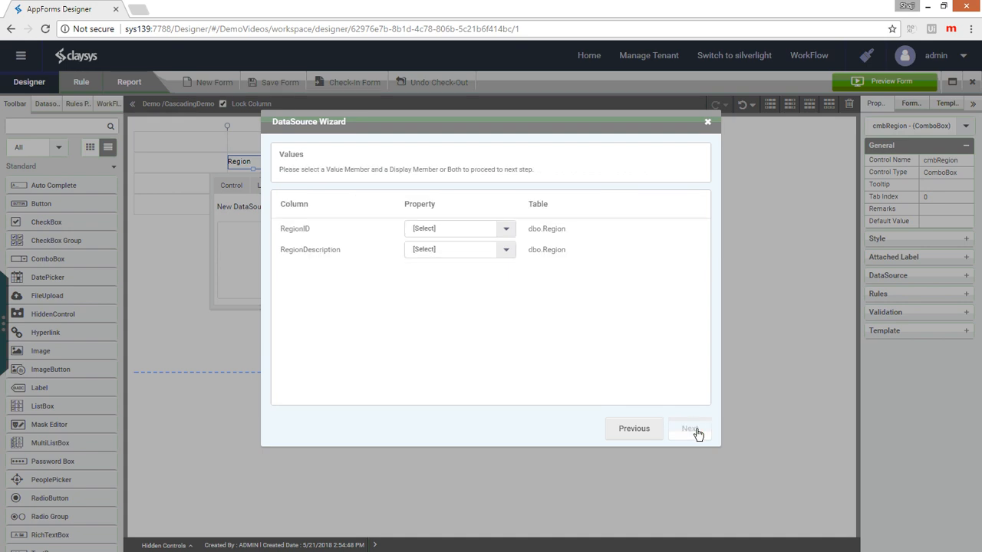
Set RegionID as the Value Member and RegionDescription as the Display Member for cmbRegion's data source
left_click(437, 227)
left_click(441, 284)
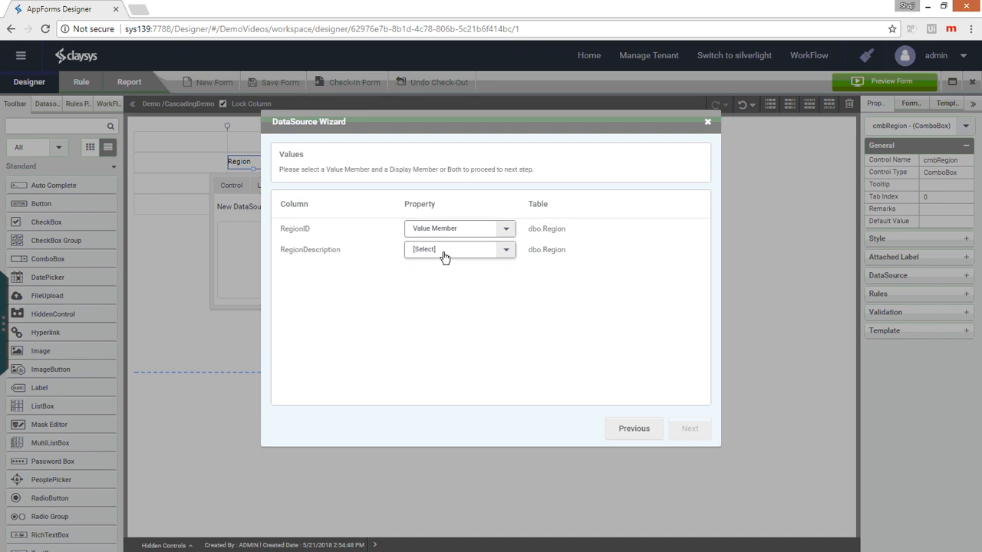
left_click(442, 252)
left_click(454, 320)
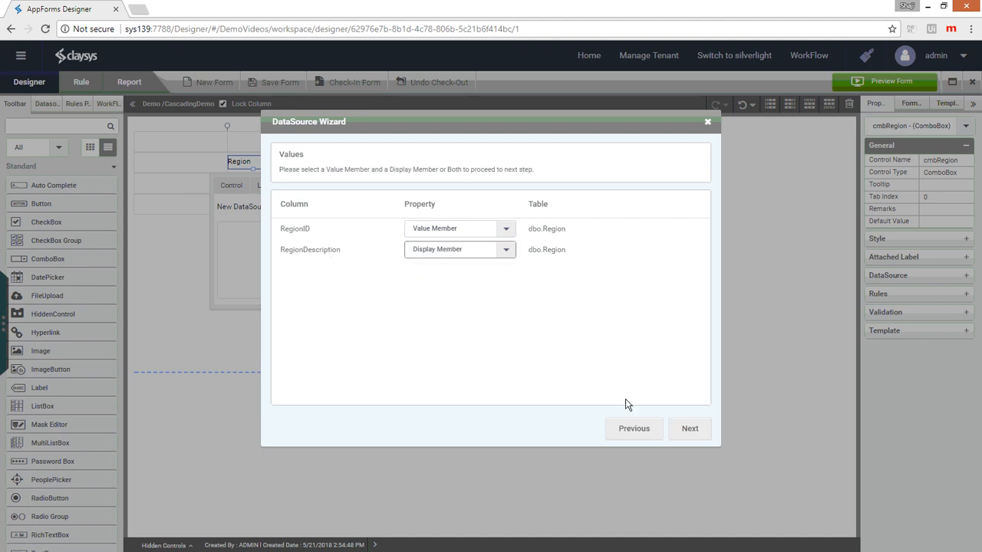
left_click(690, 429)
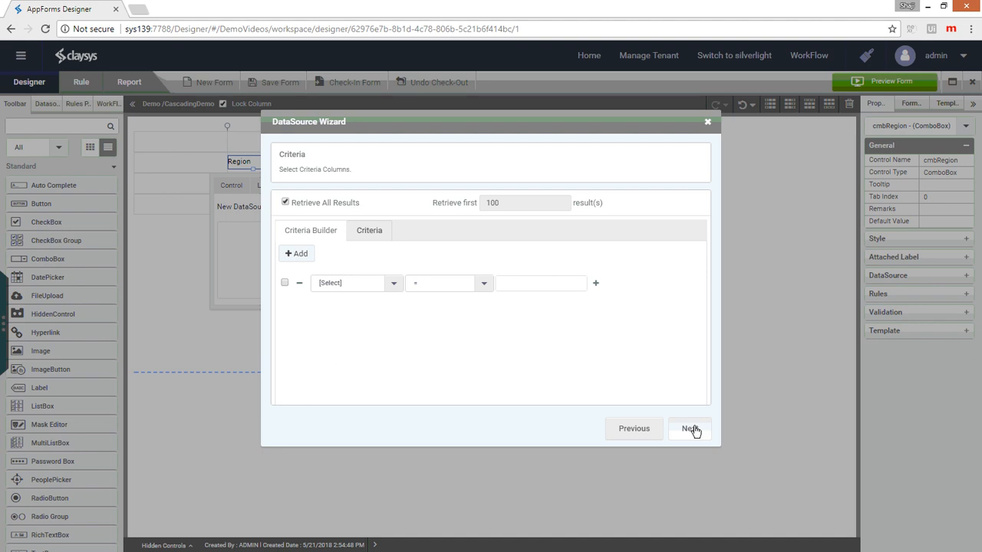
Continue without any filter criteria and add an ascending sort on dbo.Region.RegionDescription
left_click(691, 429)
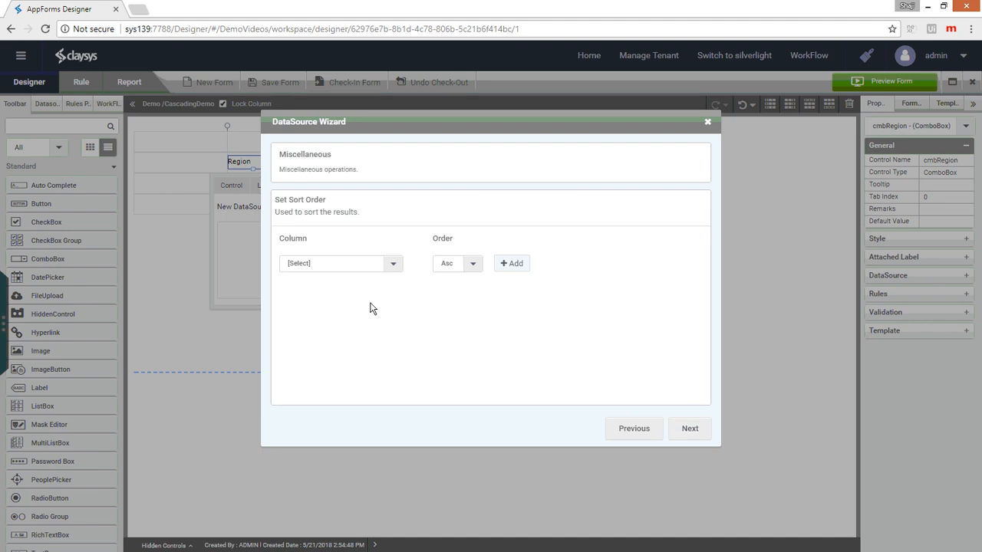
left_click(355, 262)
left_click(356, 300)
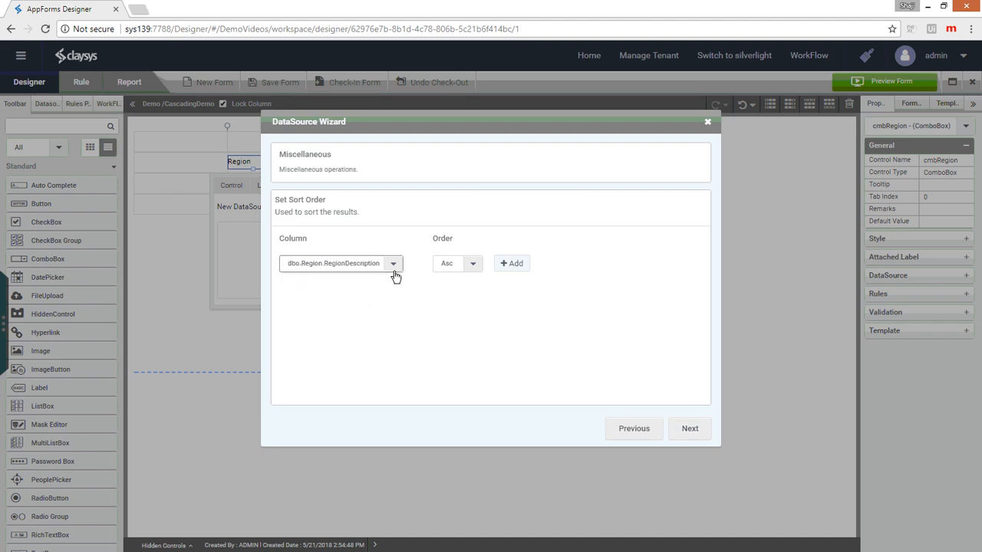
left_click(514, 264)
left_click(685, 428)
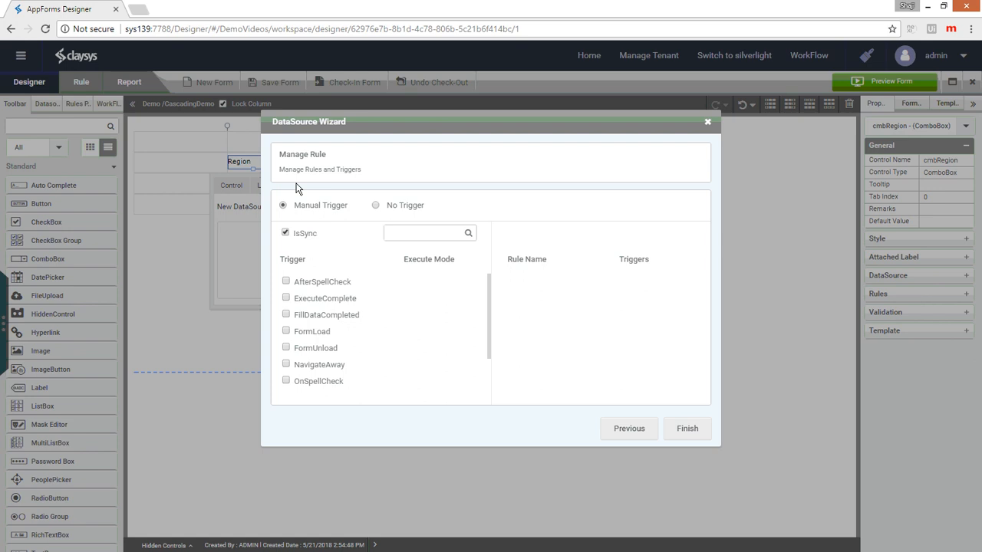
Trigger the cmbRegion data source on FormLoad, finish the wizard, and close the control's settings popup
left_click(286, 333)
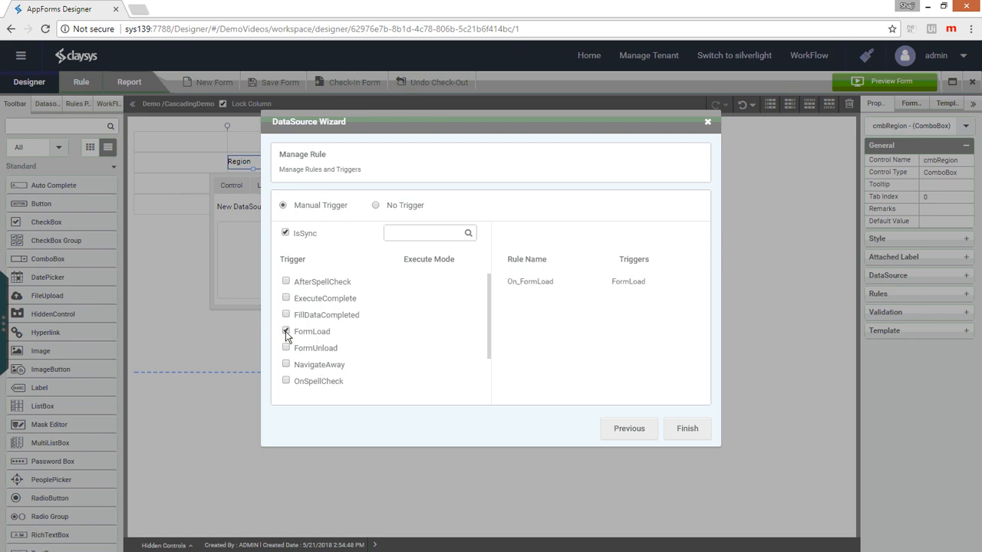
left_click(688, 429)
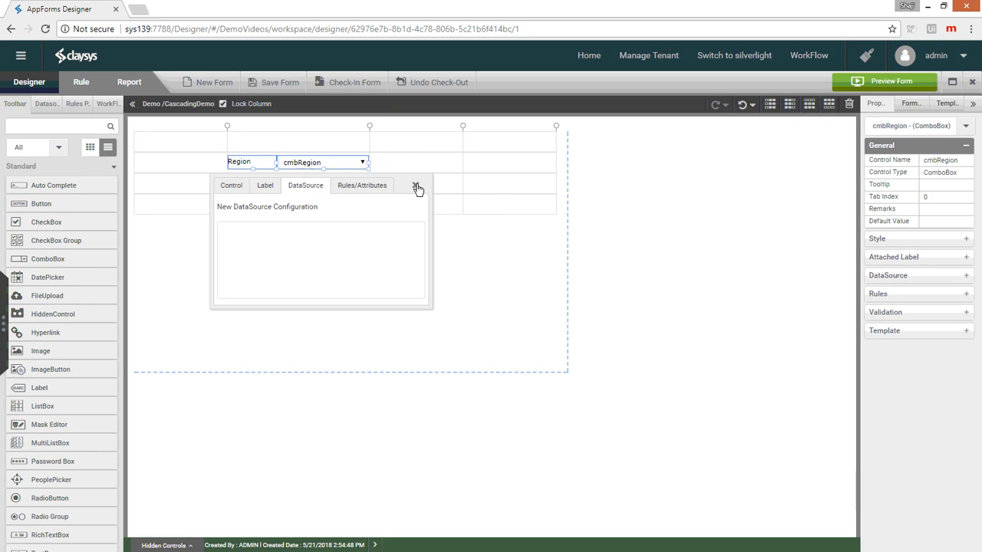
left_click(416, 187)
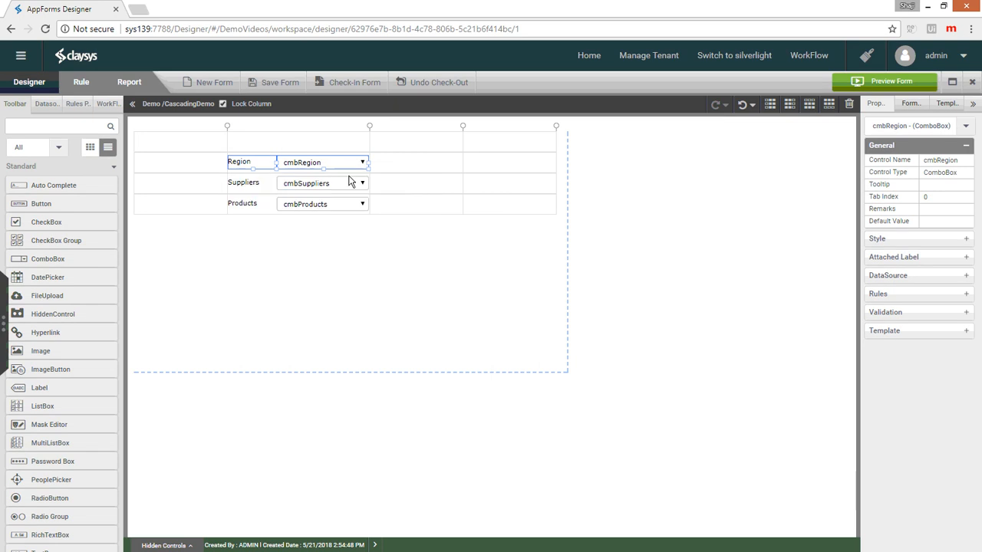
Start a new MS SQL data source configuration for cmbSuppliers using the Northwind data source
left_click(310, 189)
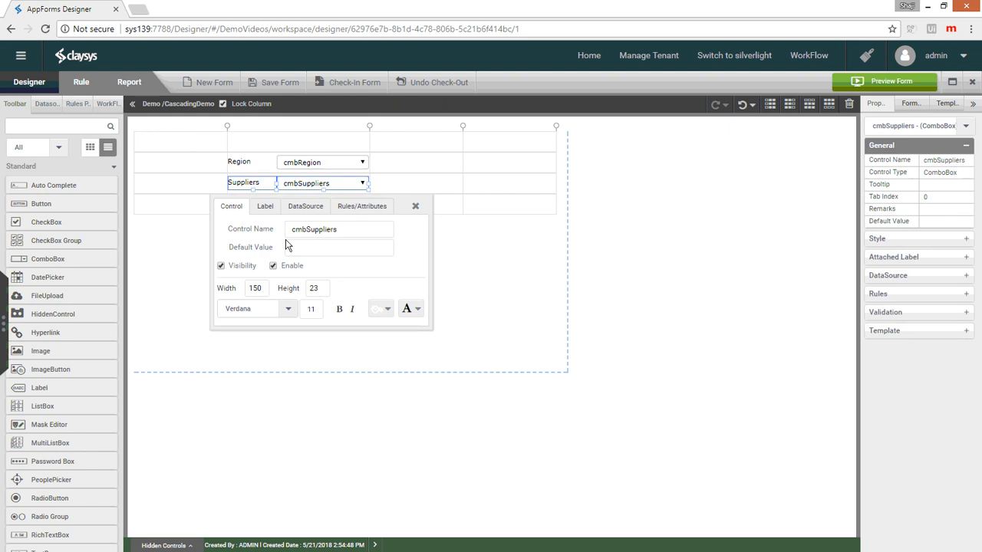
left_click(305, 207)
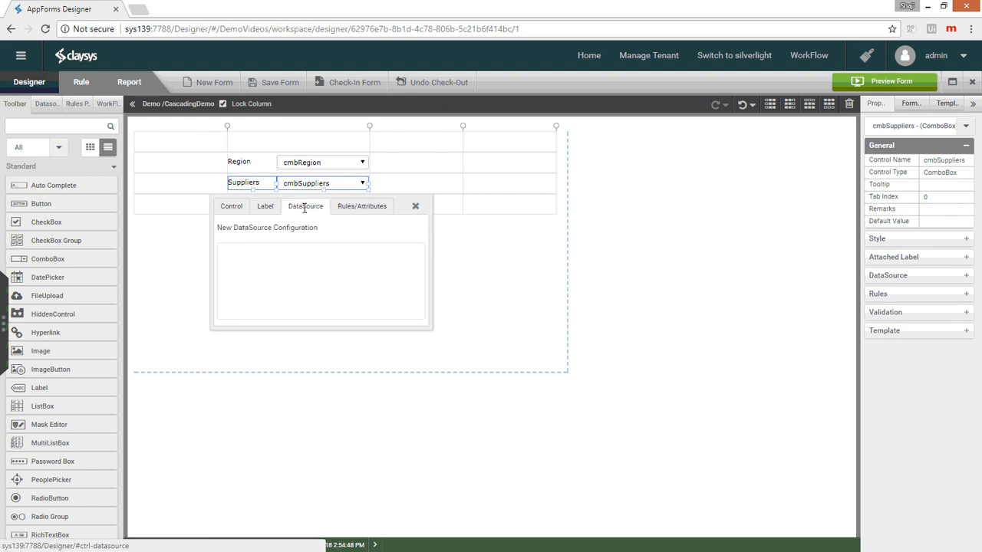
left_click(291, 228)
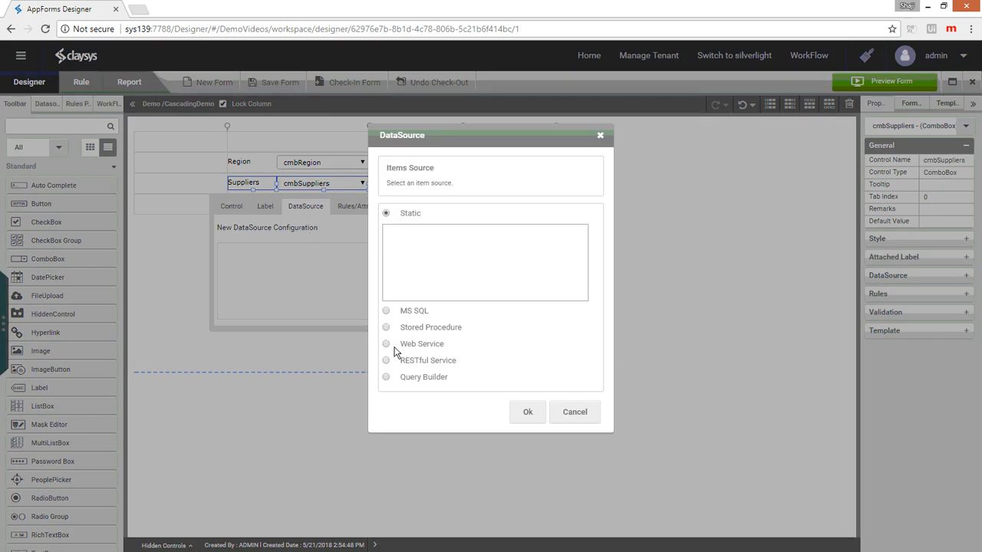
left_click(386, 312)
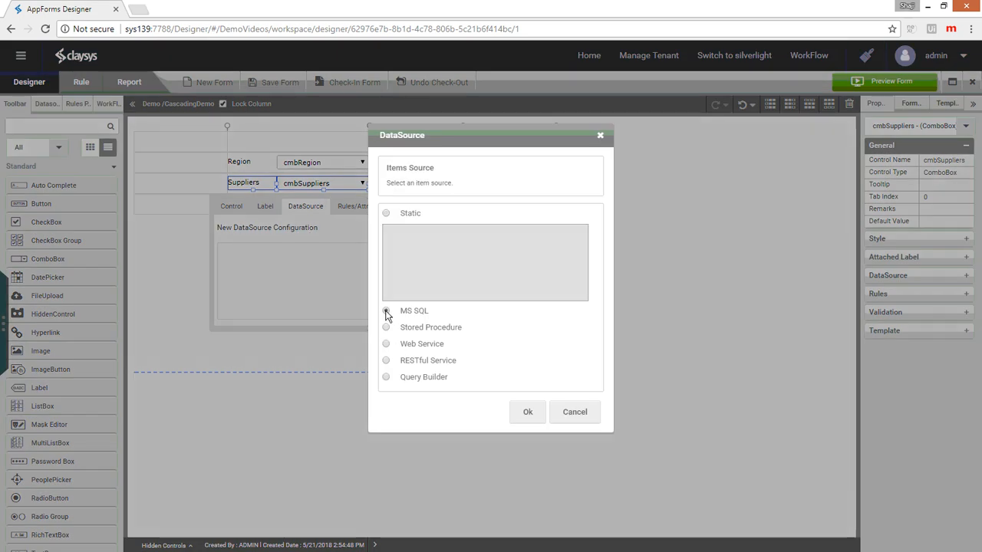
left_click(530, 414)
left_click(330, 395)
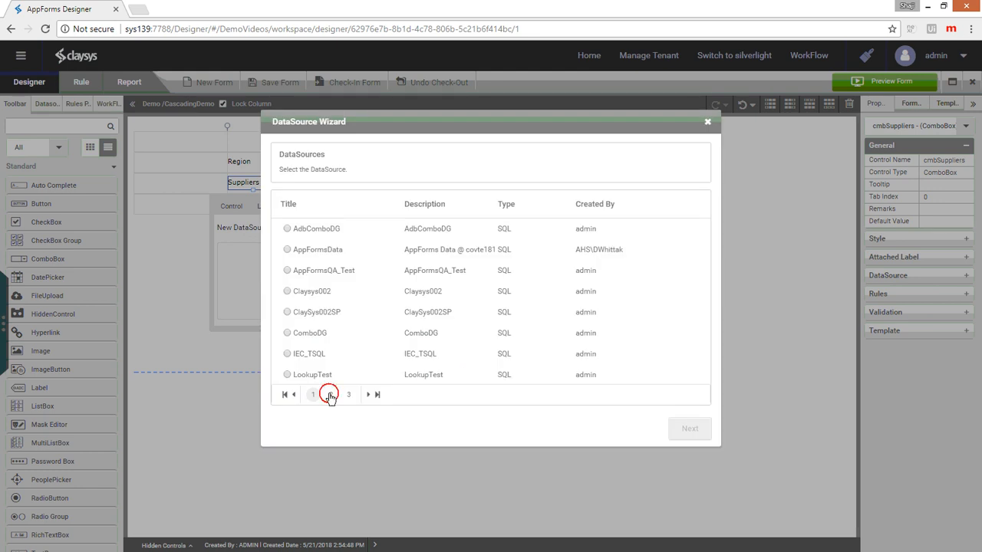
left_click(287, 312)
left_click(690, 430)
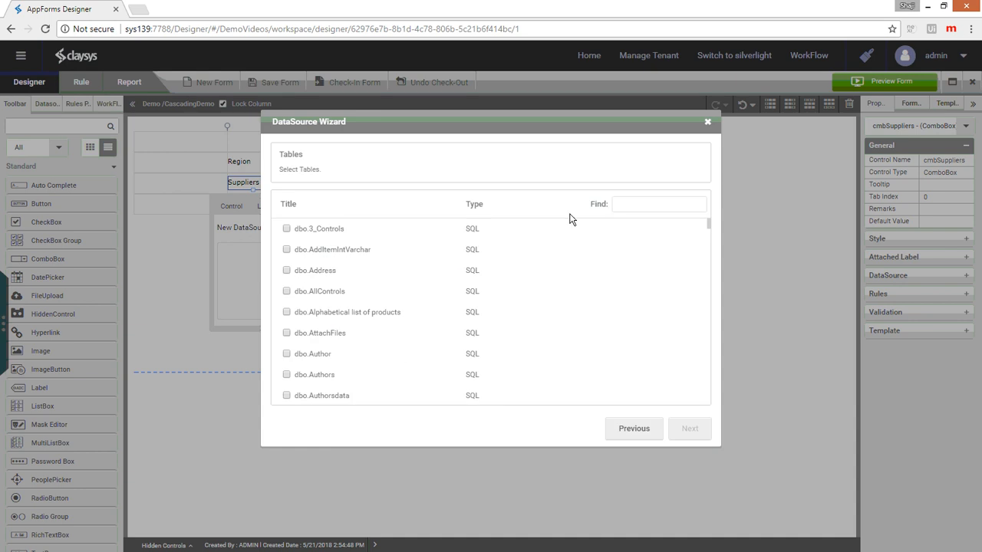
Find tables matching "supplie", select dbo.Suppliers, and continue without defining a table relation
left_click(639, 206)
type("supplie")
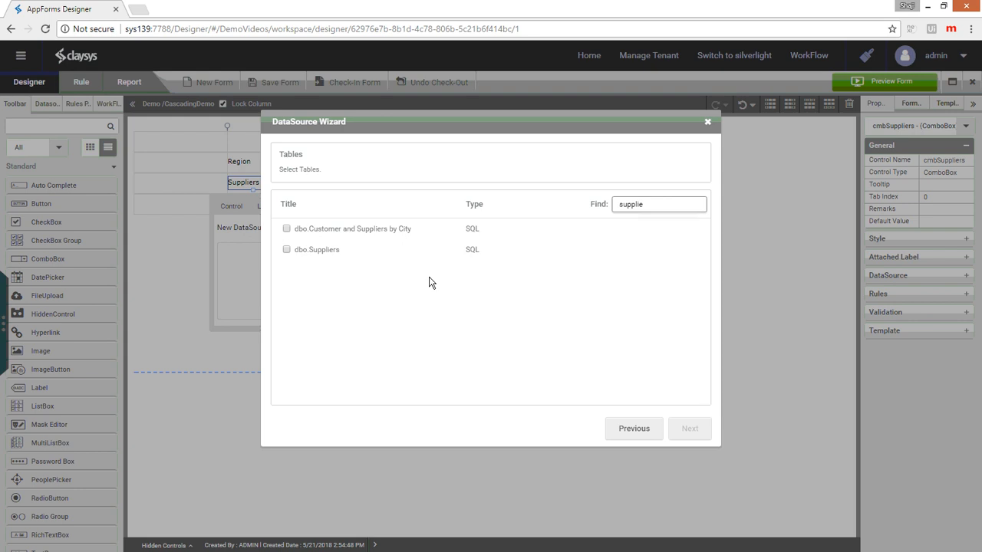
left_click(287, 249)
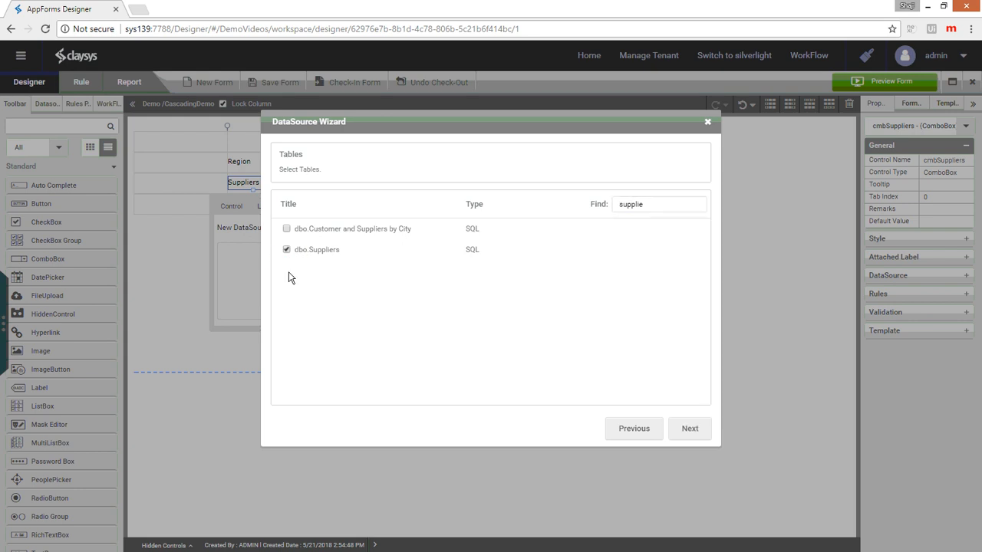
left_click(683, 428)
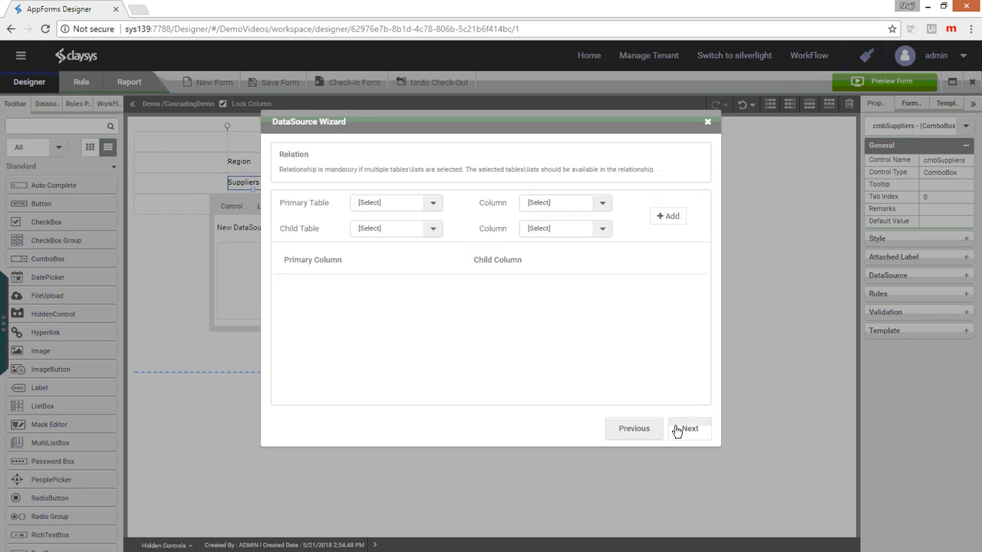
left_click(678, 430)
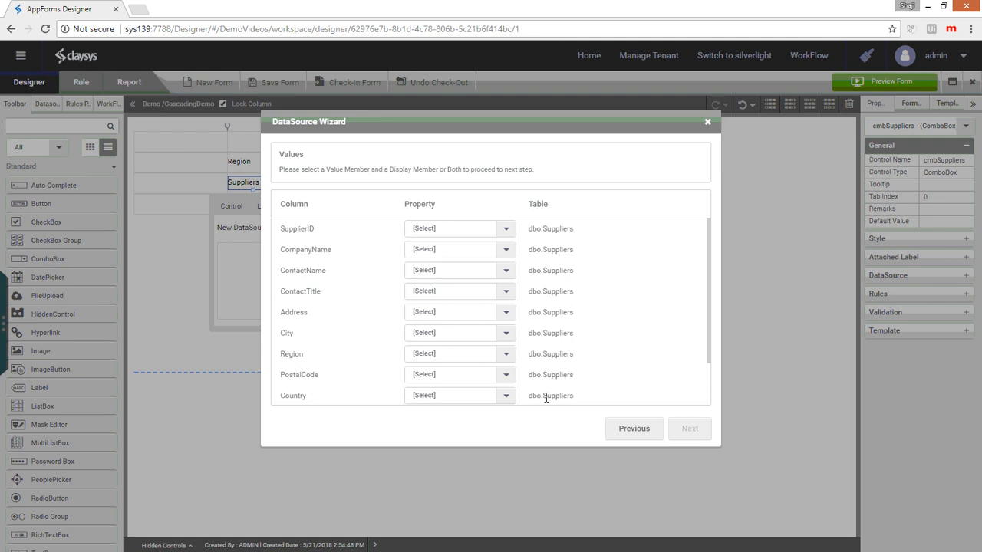
Set SupplierID as the Value Member and CompanyName as the Display Member for cmbSuppliers' data source
left_click(454, 228)
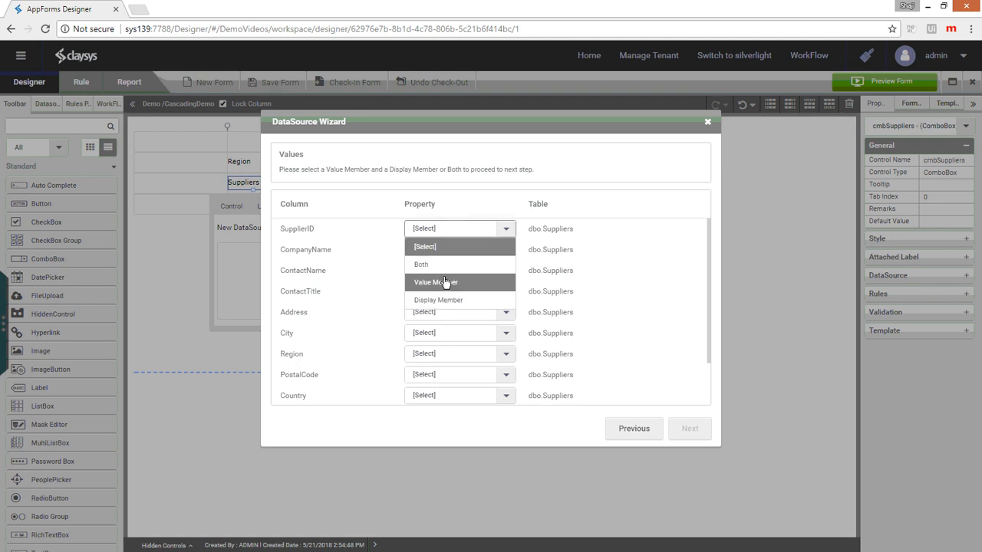
left_click(444, 282)
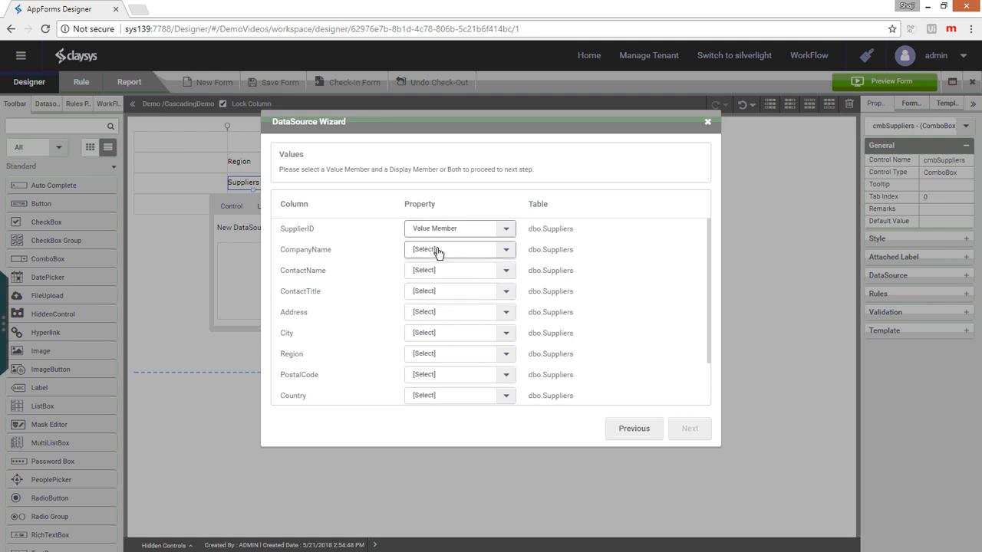
left_click(437, 252)
left_click(445, 322)
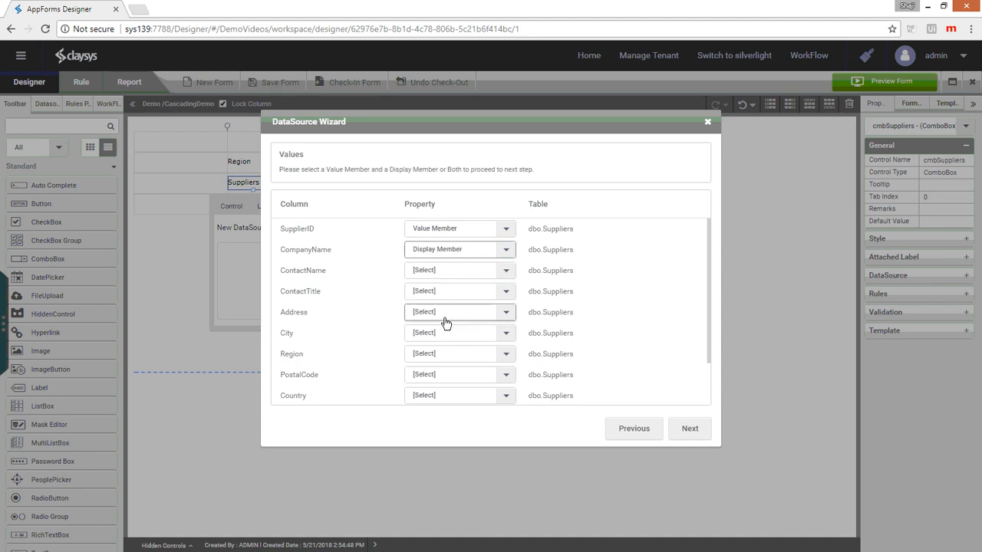
left_click(686, 434)
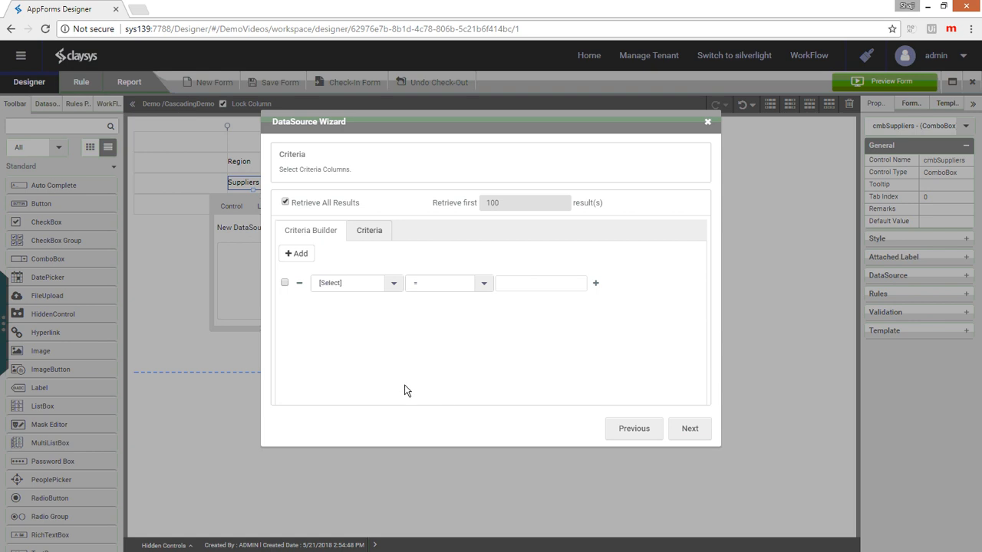
Define the criterion that dbo.Suppliers.Region equals cmbRegion for the cmbSuppliers data source
left_click(362, 285)
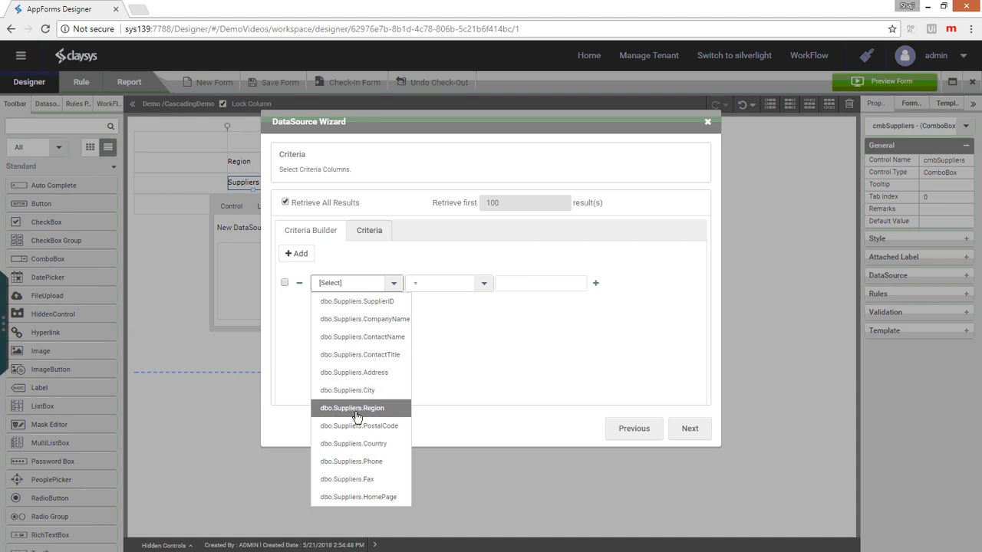
left_click(361, 408)
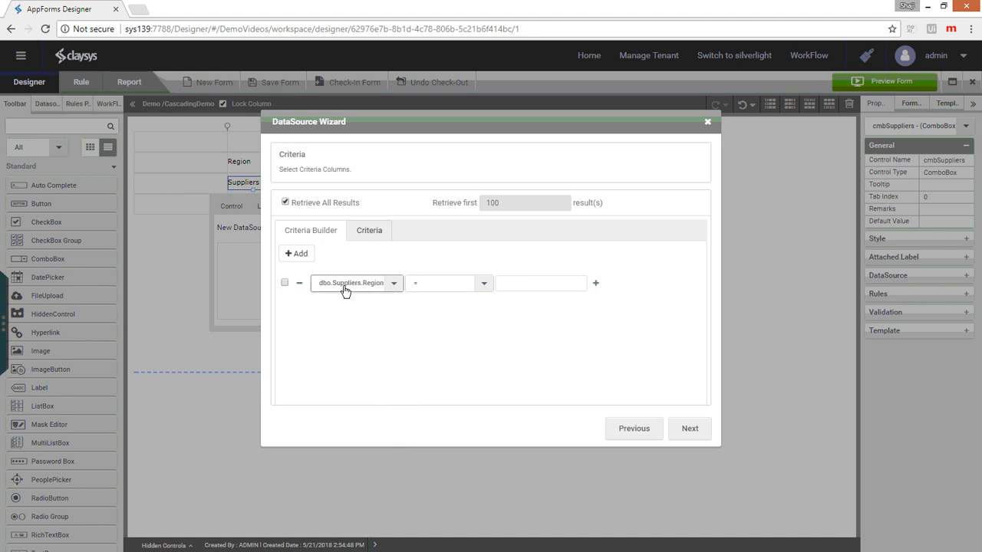
left_click(350, 285)
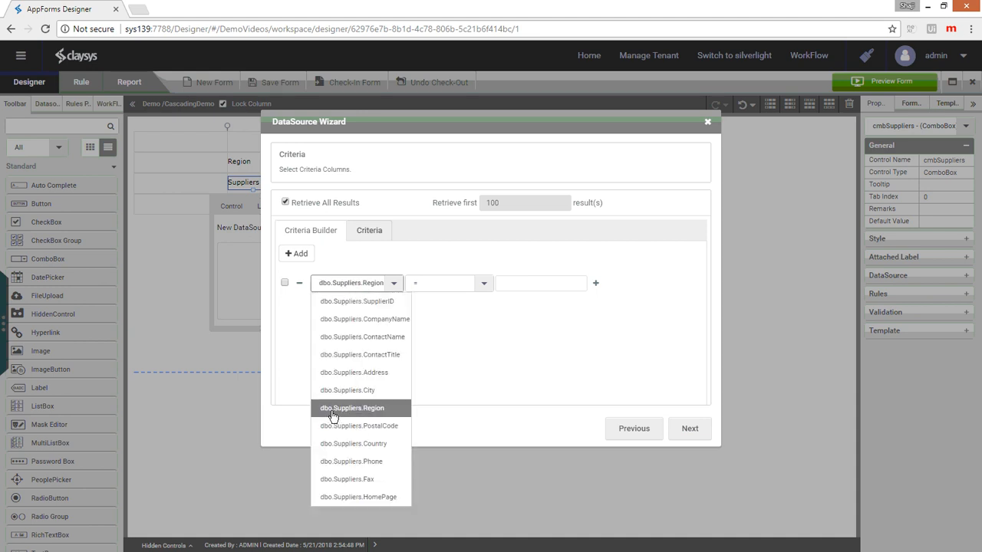
left_click(381, 414)
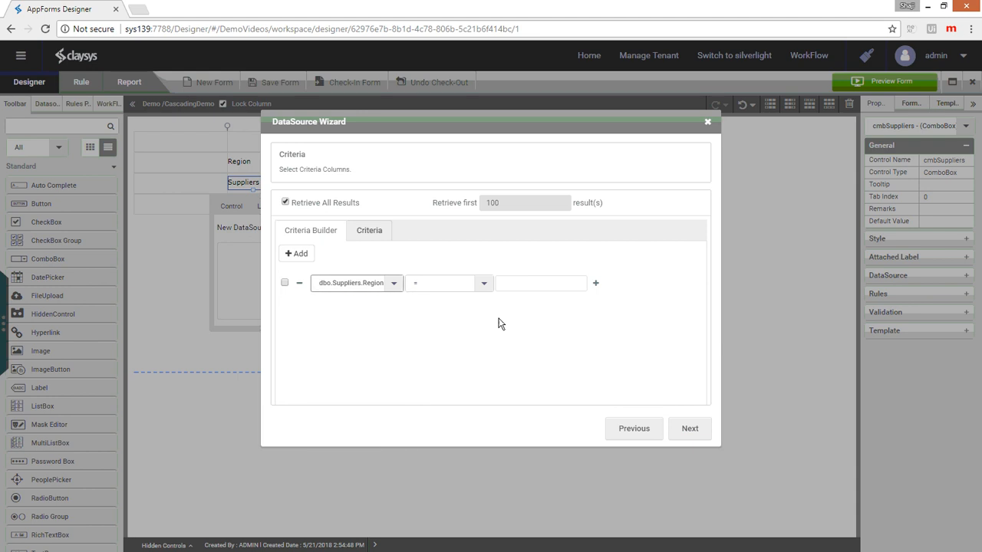
left_click(529, 283)
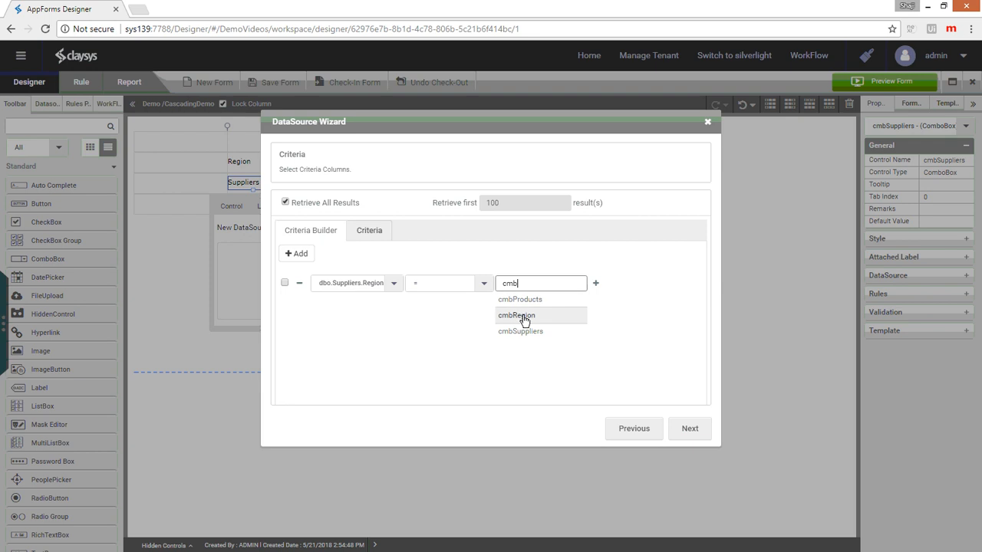
left_click(521, 316)
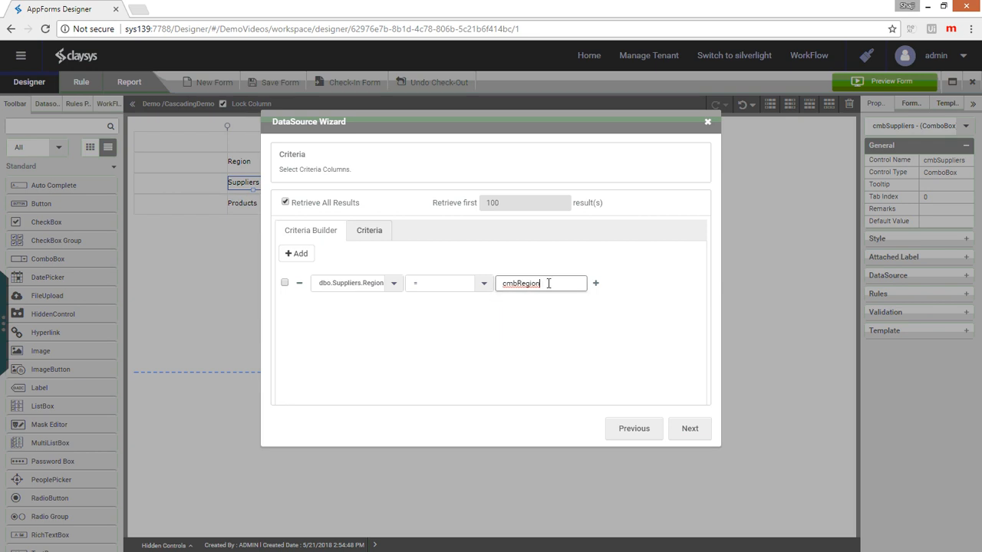
left_click(690, 429)
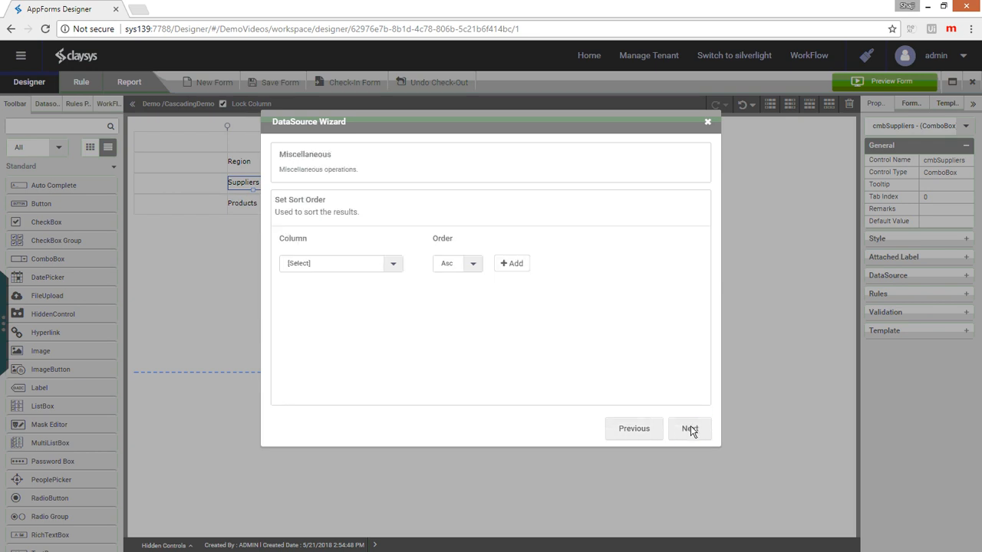
Add an ascending sort on dbo.Suppliers.CompanyName and continue to the rule and trigger settings
left_click(349, 274)
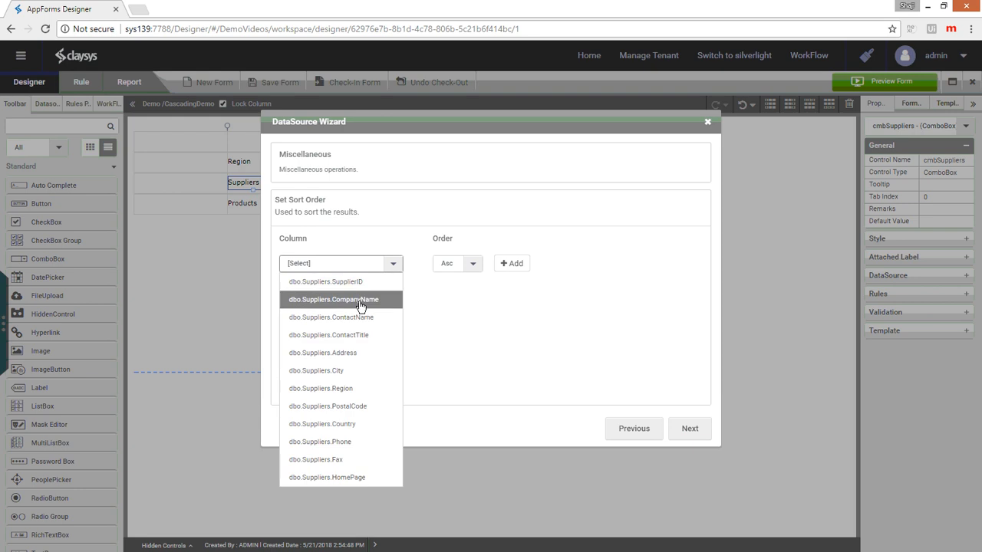
left_click(357, 302)
left_click(513, 265)
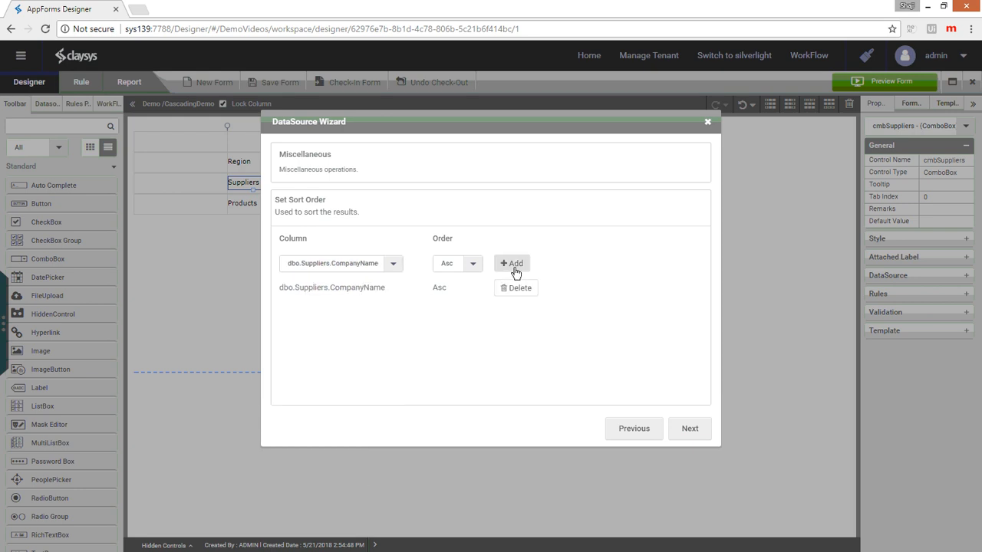
left_click(680, 426)
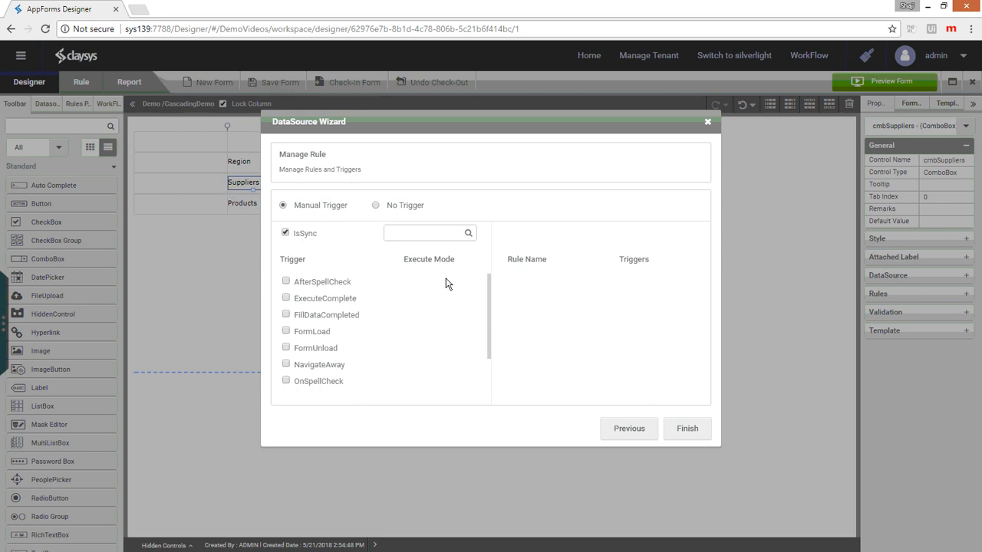
Add cmbRegion's selection change as the trigger for the cmbSuppliers data source and finish the wizard
left_click_drag(489, 317, 489, 351)
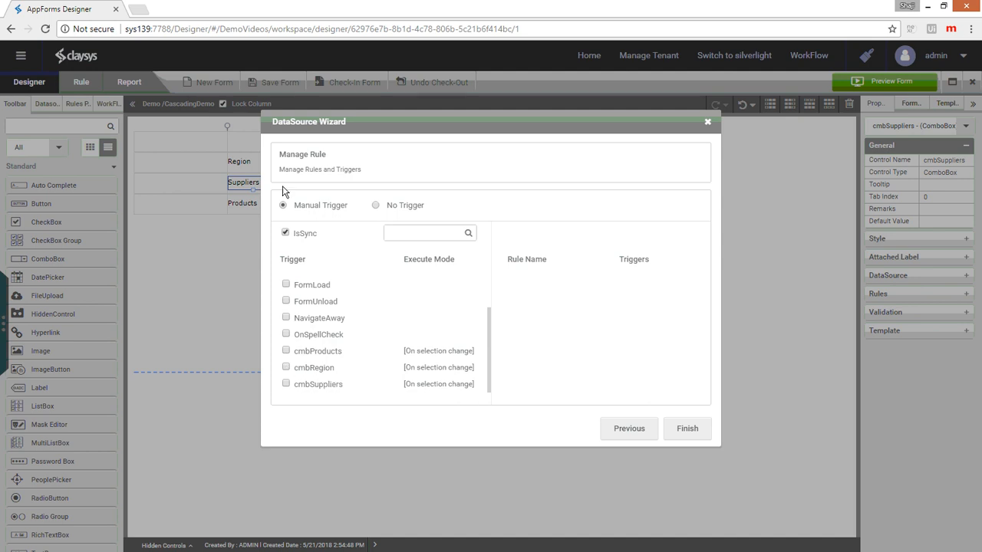
left_click(286, 368)
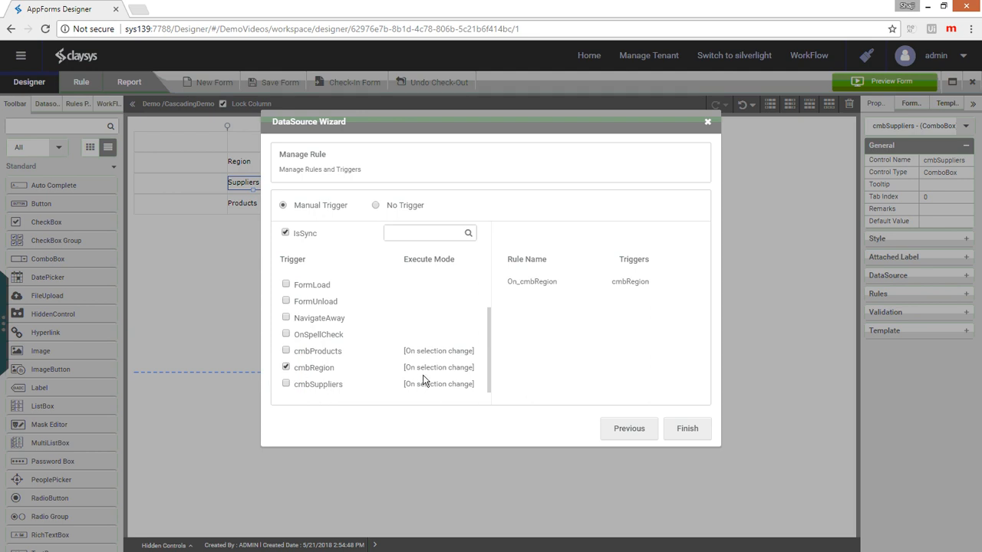
left_click(686, 434)
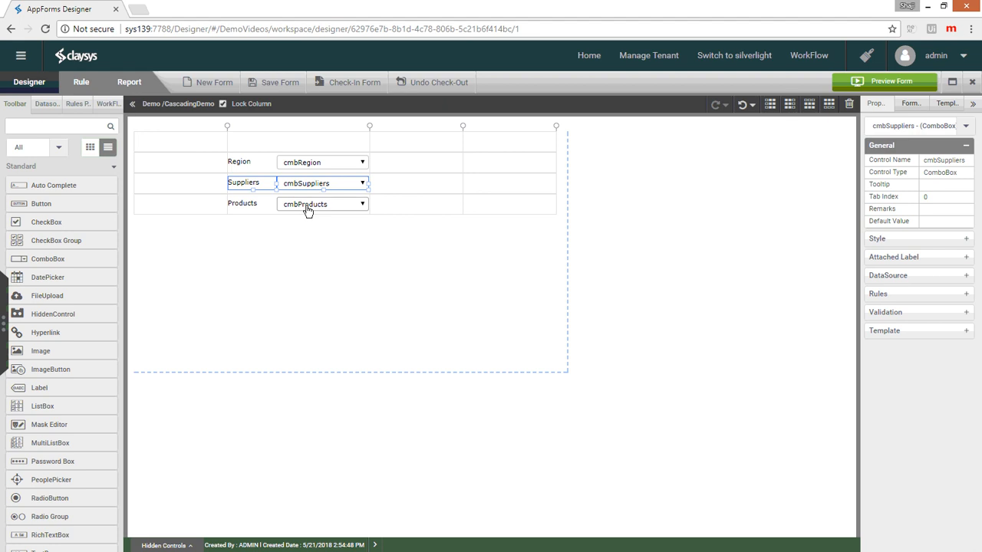
Start a new MS SQL data source configuration for cmbProducts using the Northwind data source
left_click(306, 212)
left_click(304, 227)
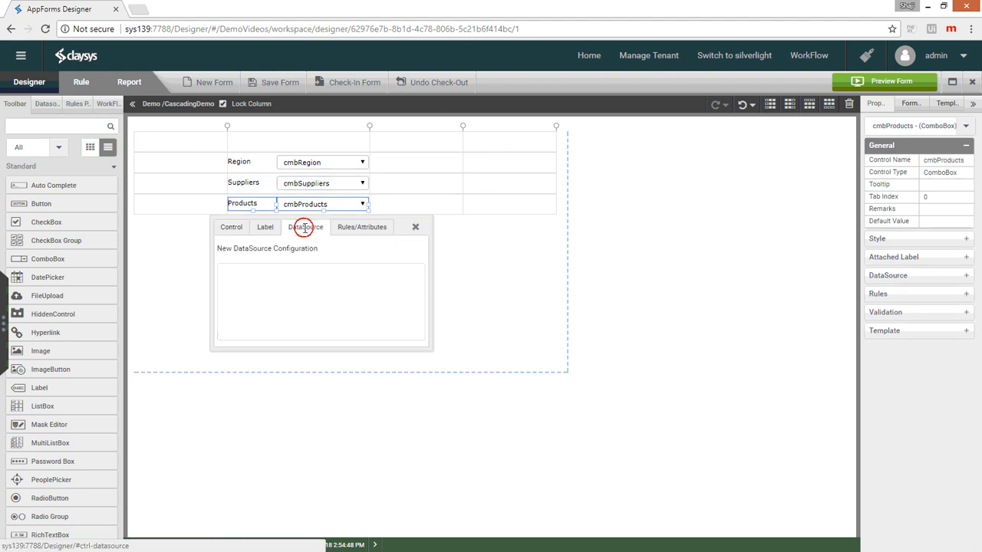
left_click(263, 249)
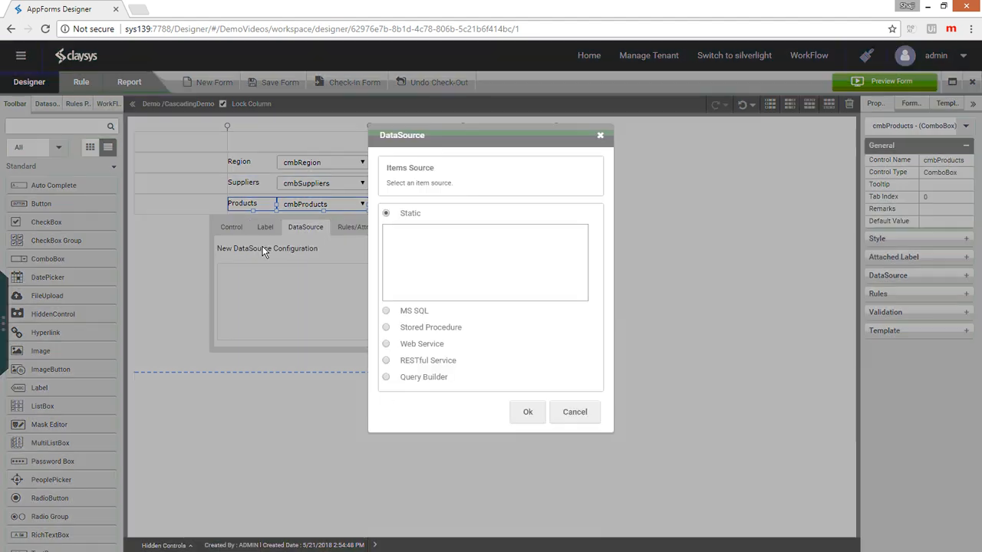
left_click(386, 311)
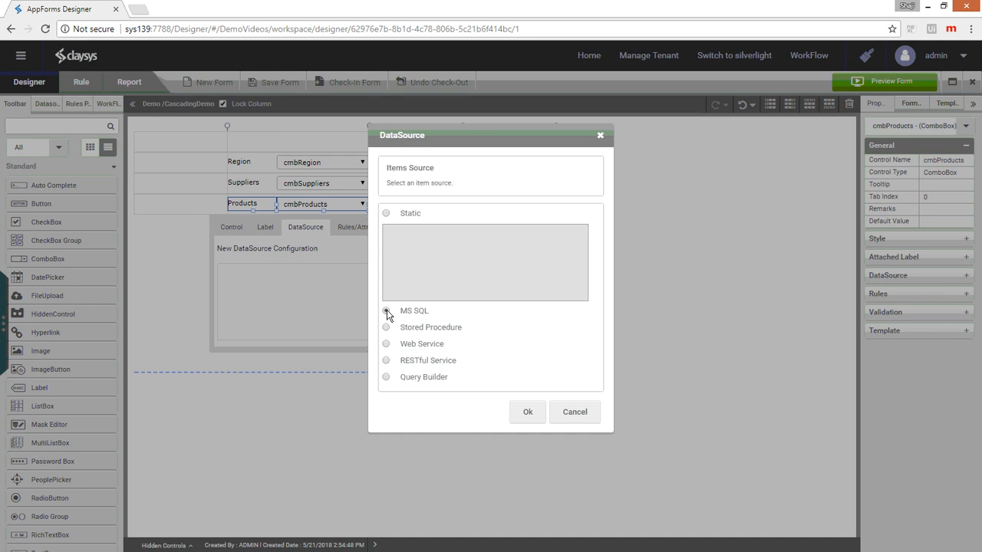
left_click(528, 412)
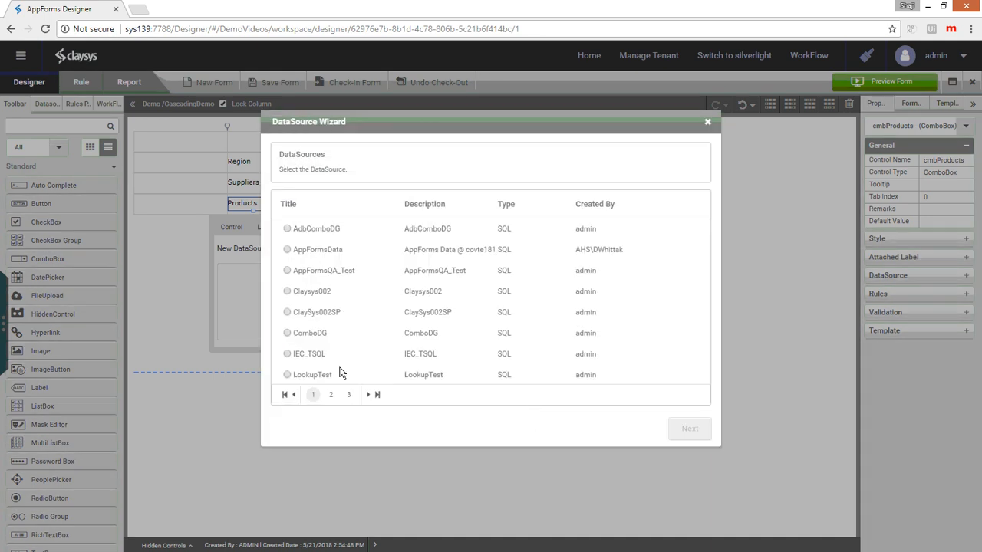
left_click(330, 394)
left_click(287, 313)
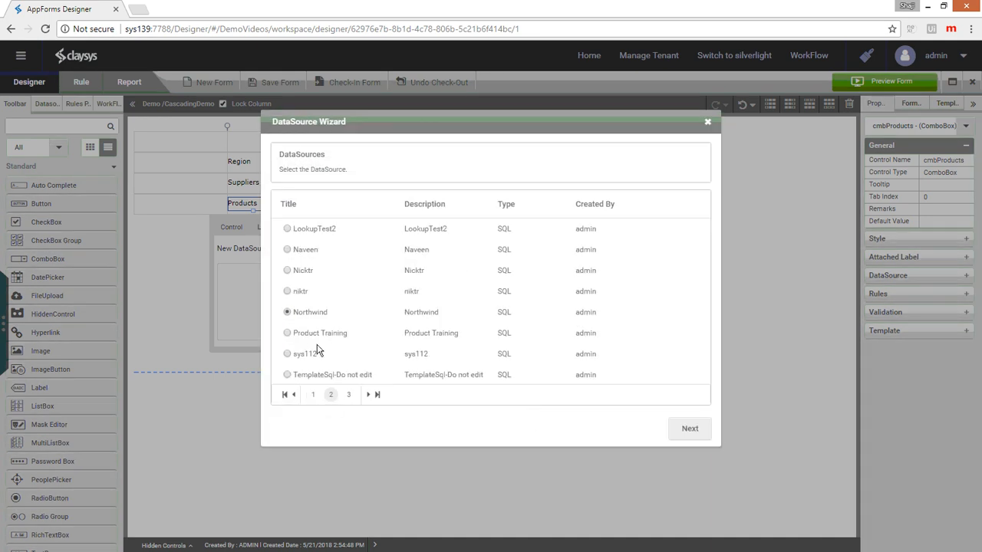
left_click(688, 432)
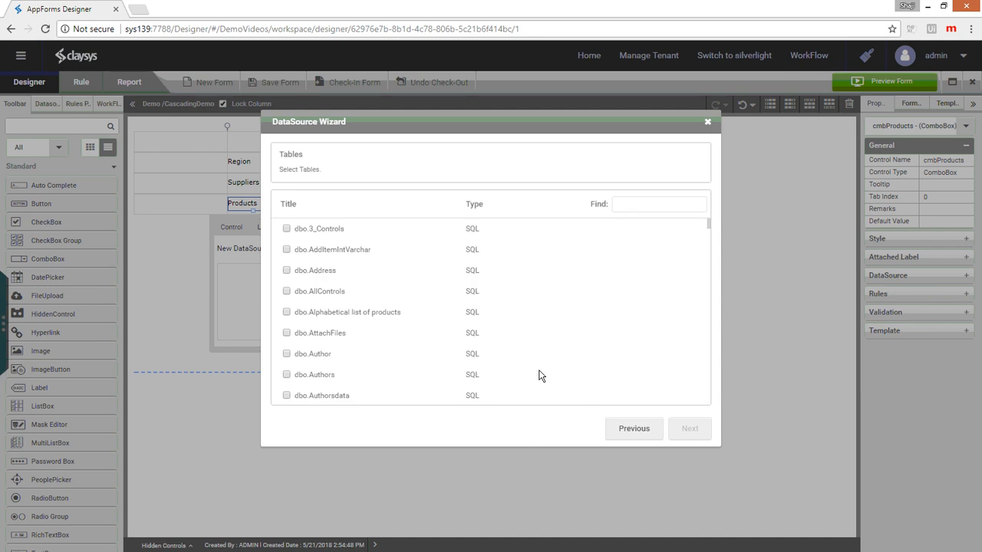
Find tables matching "pro", select dbo.Products, and continue without defining a table relation
left_click(647, 208)
type("pro")
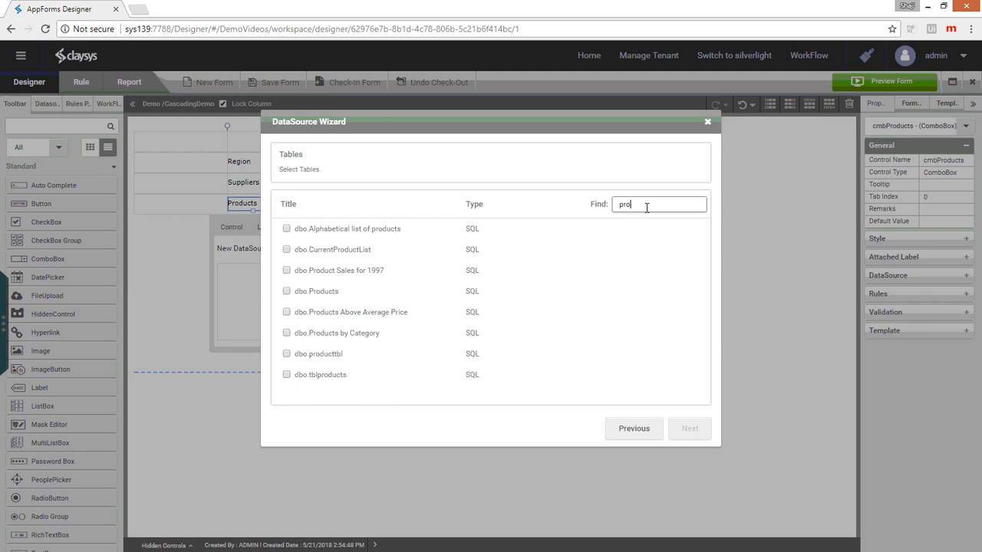
left_click(286, 291)
left_click(695, 431)
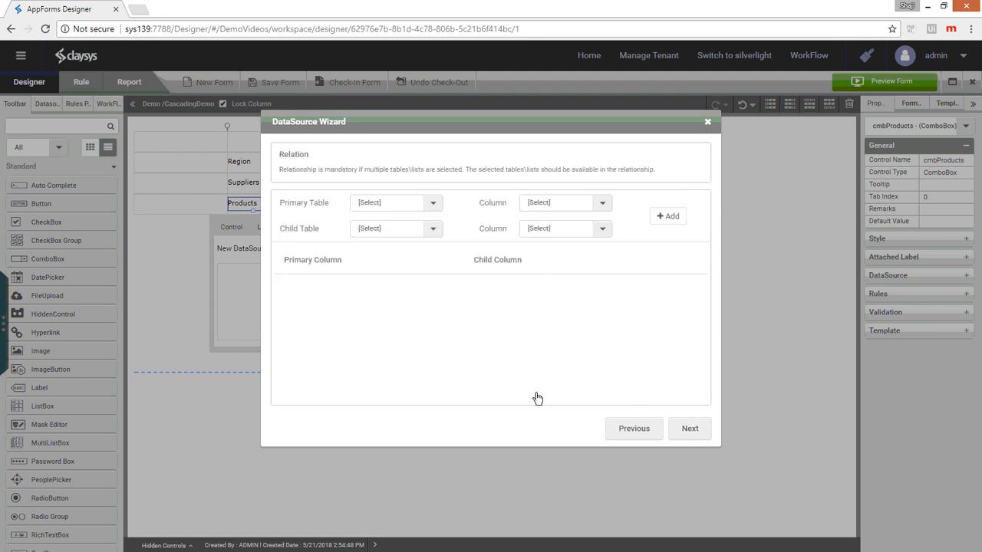
left_click(688, 430)
Set ProductID as the Value Member and ProductName as the Display Member for cmbProducts' data source
left_click(451, 230)
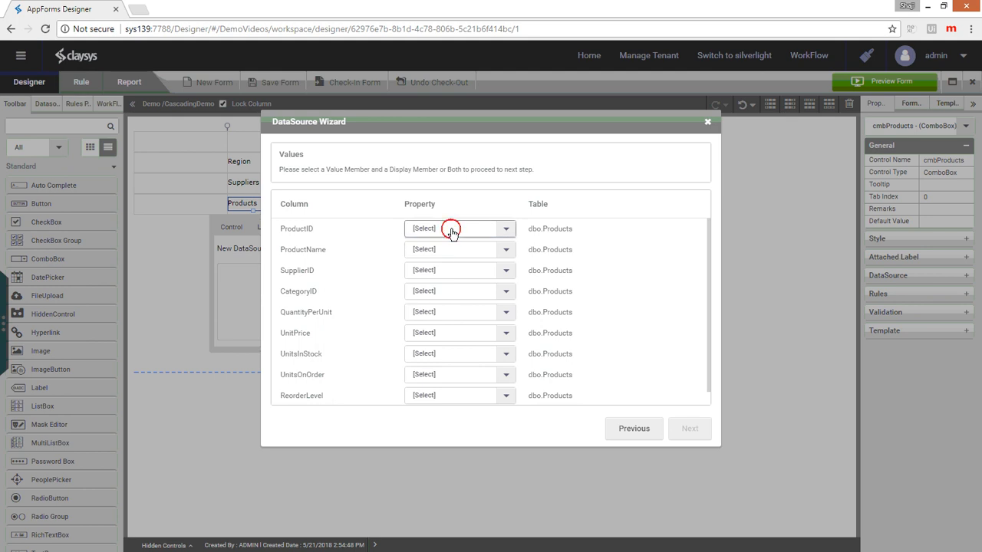
left_click(443, 279)
left_click(434, 252)
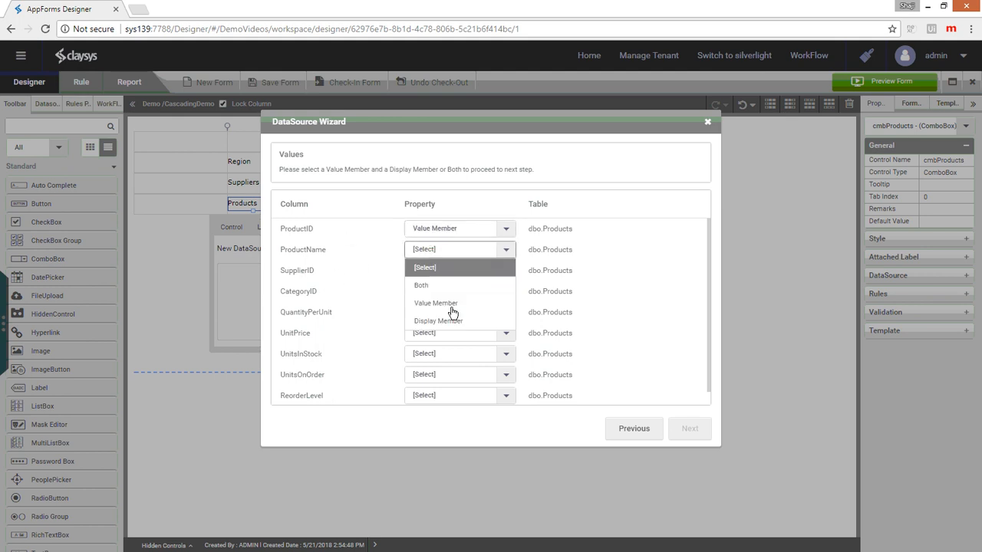
left_click(452, 321)
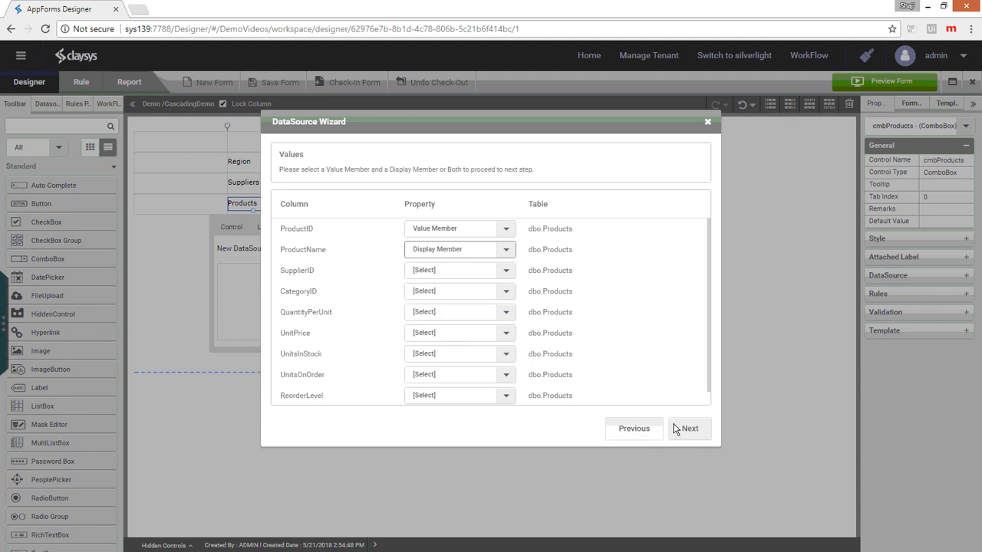
left_click(688, 429)
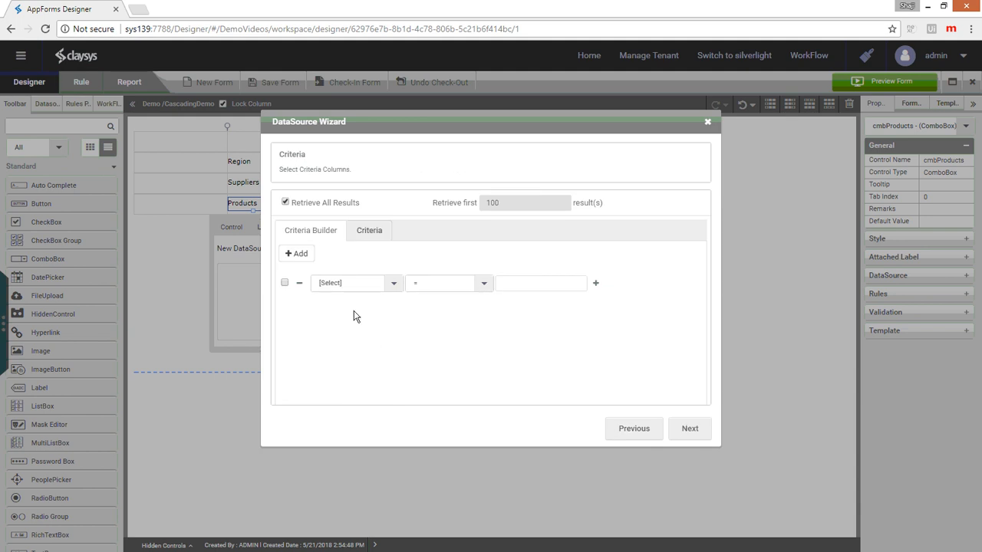
Define the criterion that dbo.Products.SupplierID equals cmbSuppliers for the cmbProducts data source
left_click(351, 284)
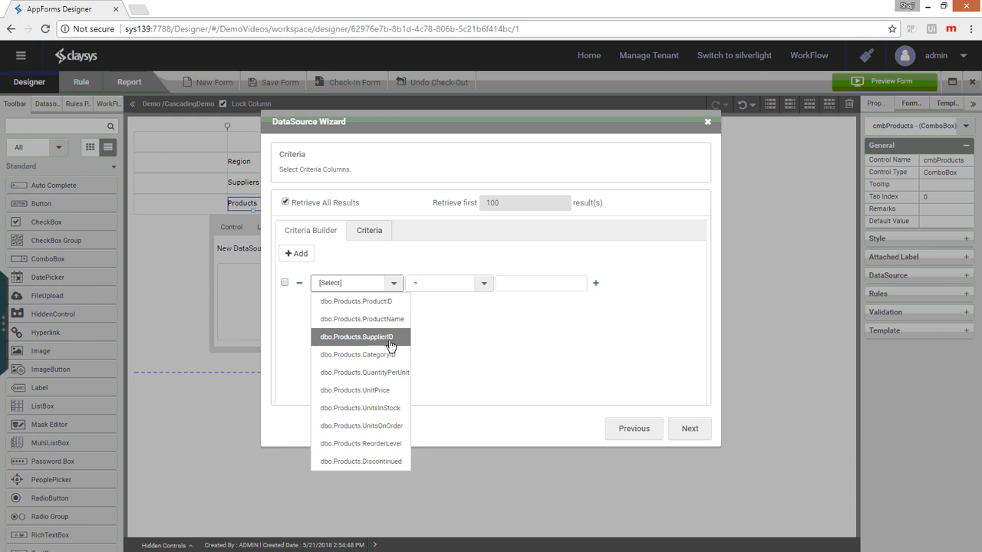
left_click(392, 337)
left_click(432, 290)
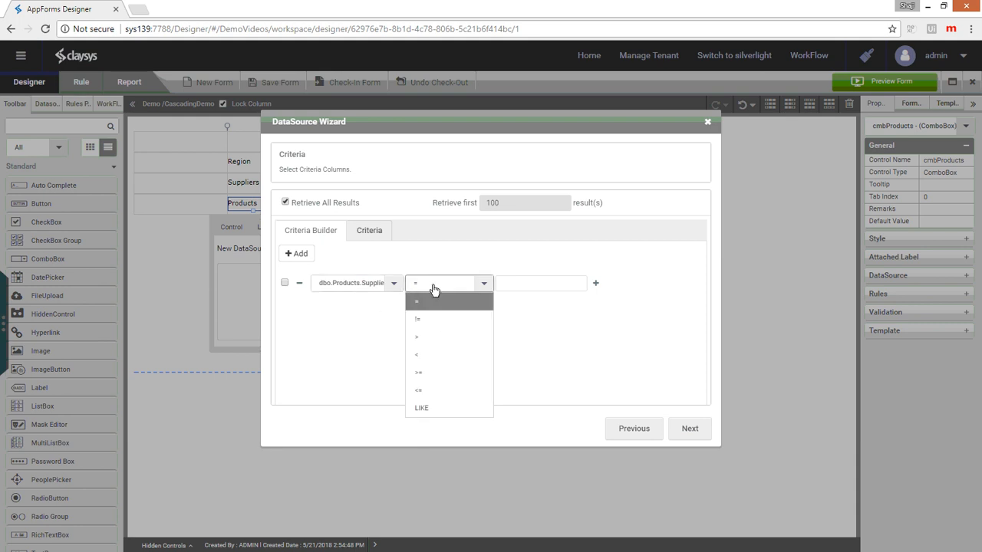
left_click(521, 285)
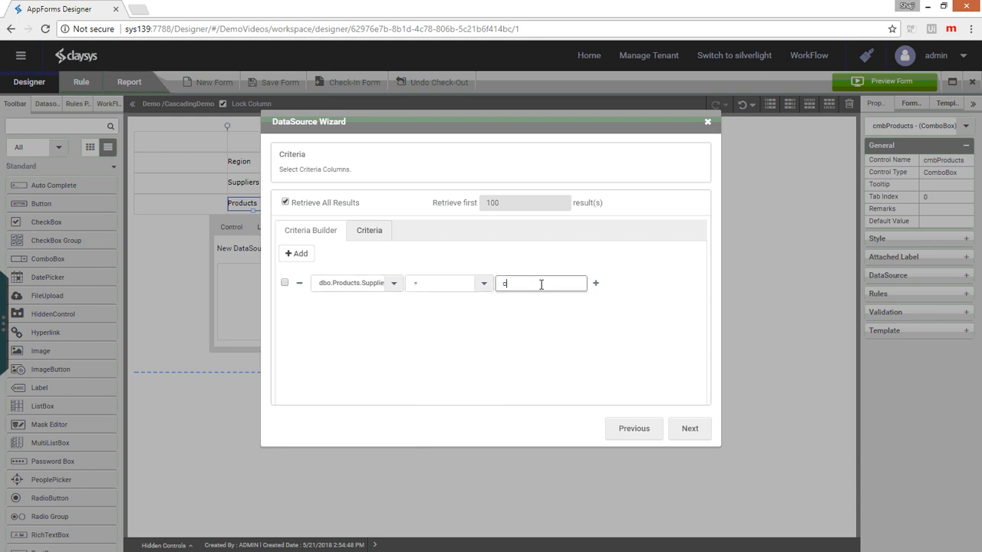
type("cmbS")
left_click(537, 299)
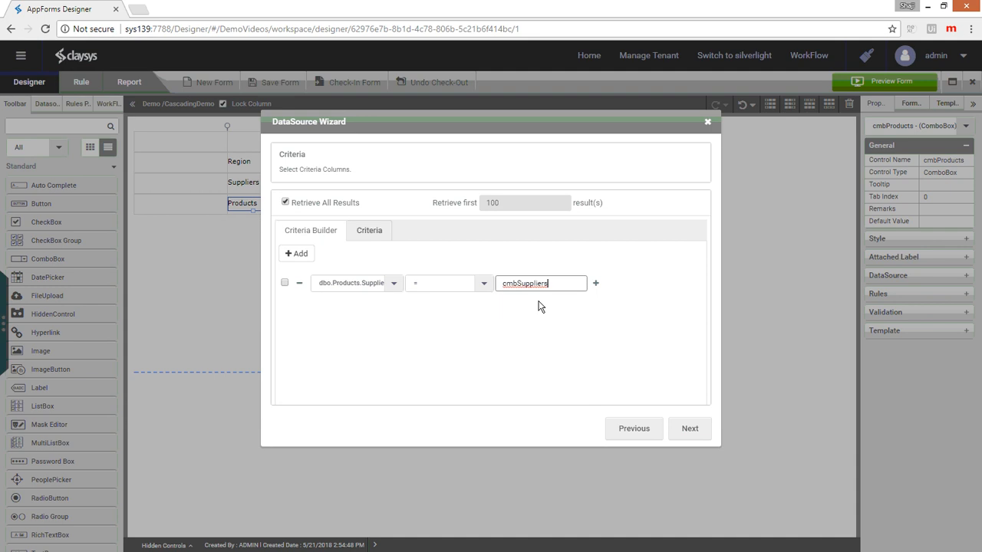
left_click(691, 429)
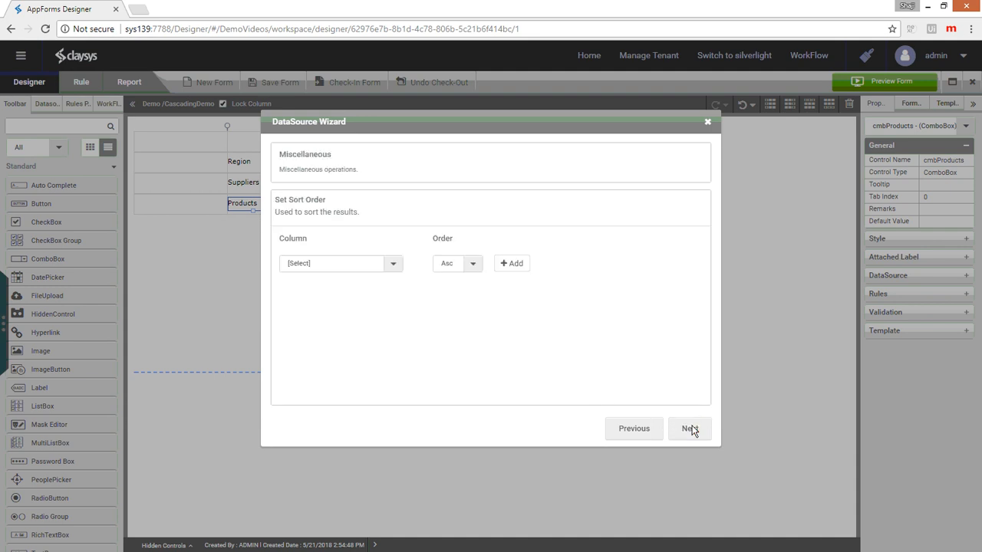
Add an ascending sort on dbo.Products.ProductName and continue to the rule and trigger settings
left_click(333, 266)
left_click(361, 301)
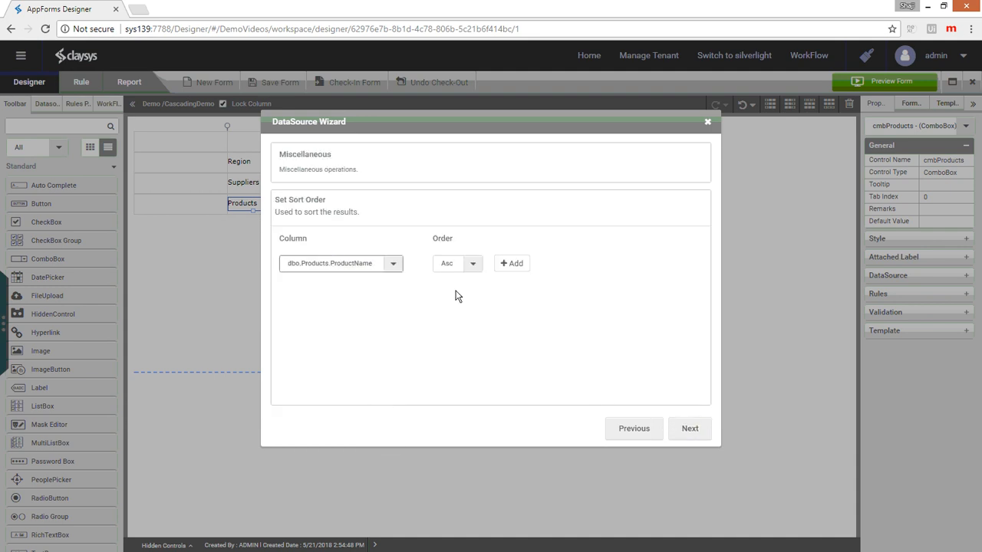
left_click(513, 269)
left_click(689, 430)
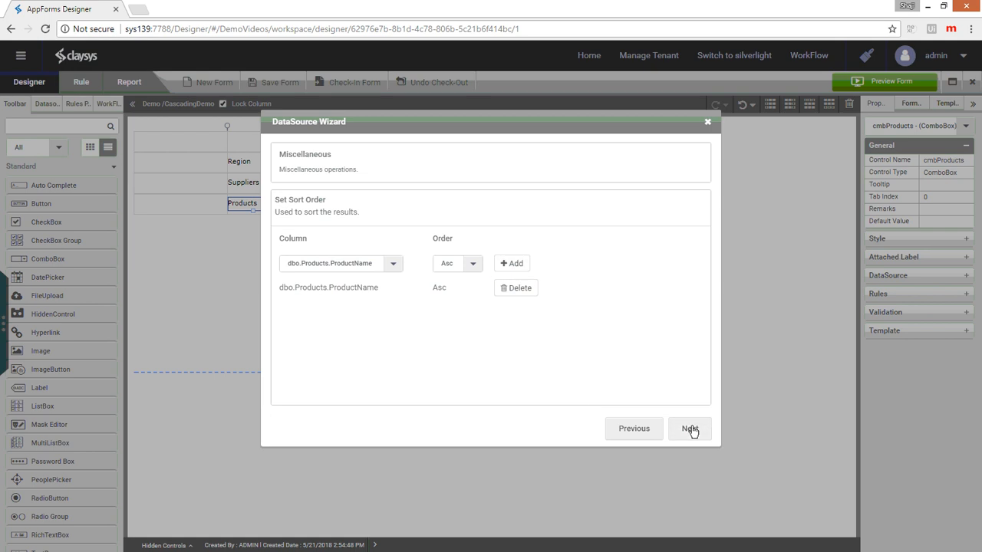
Complete the cmbProducts data source with cmbSuppliers' selection change as its trigger, and save the form
left_click_drag(489, 337, 488, 391)
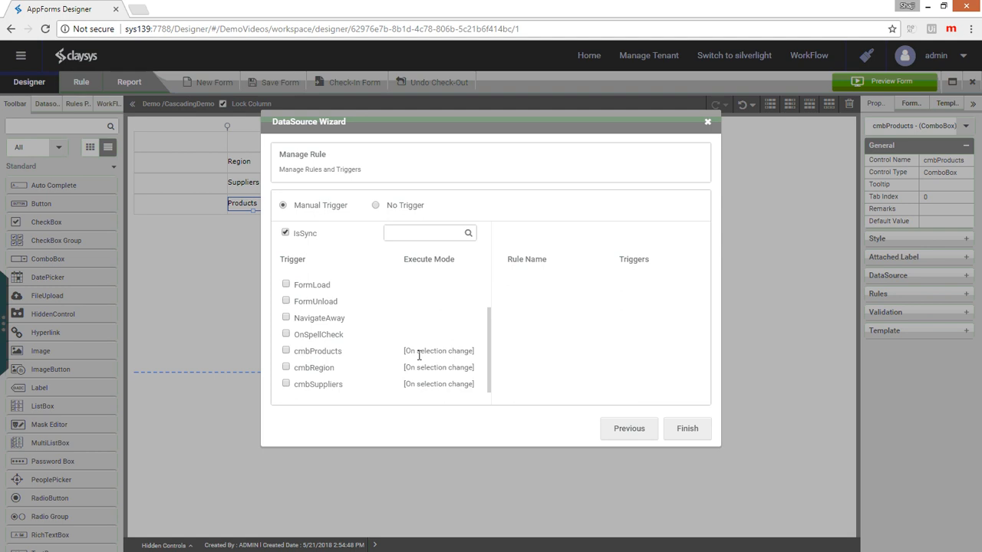
left_click(286, 384)
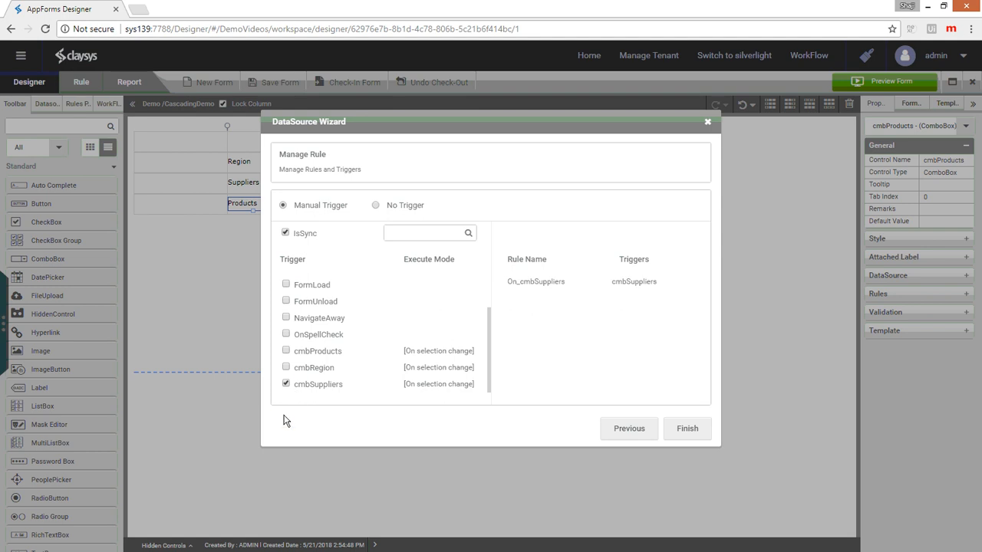
left_click(693, 429)
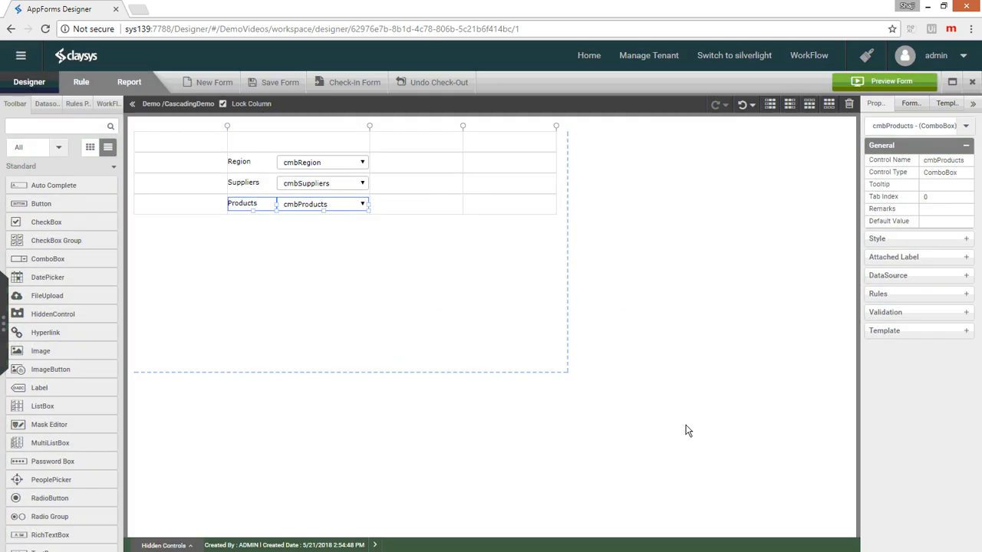
left_click(279, 83)
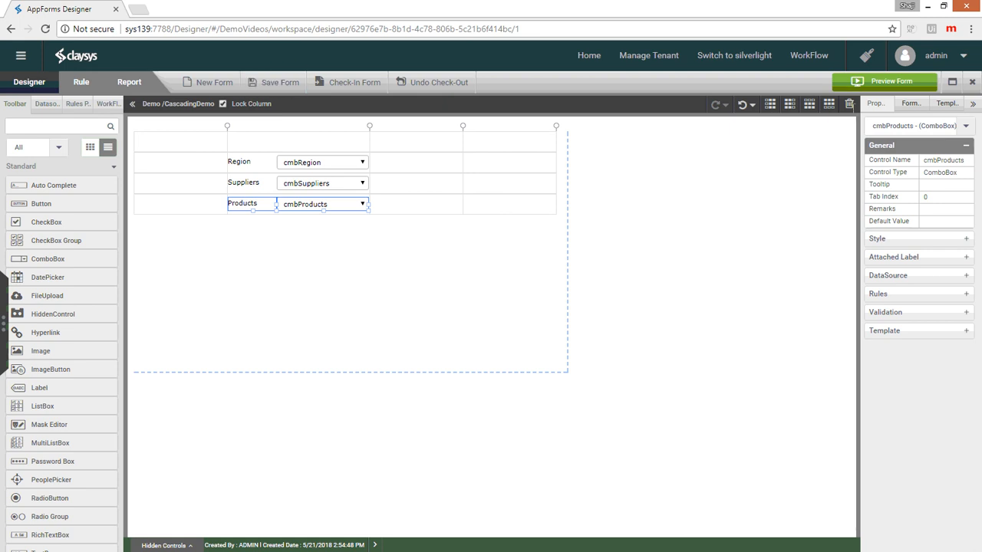
Preview the form and check the Suppliers list for the regions South America and Noth America
left_click(889, 81)
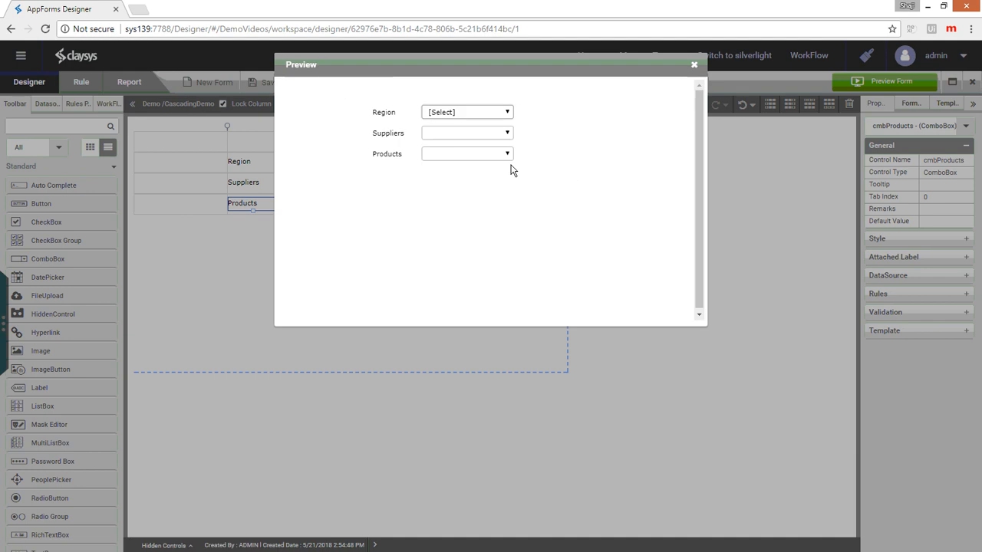
left_click(504, 113)
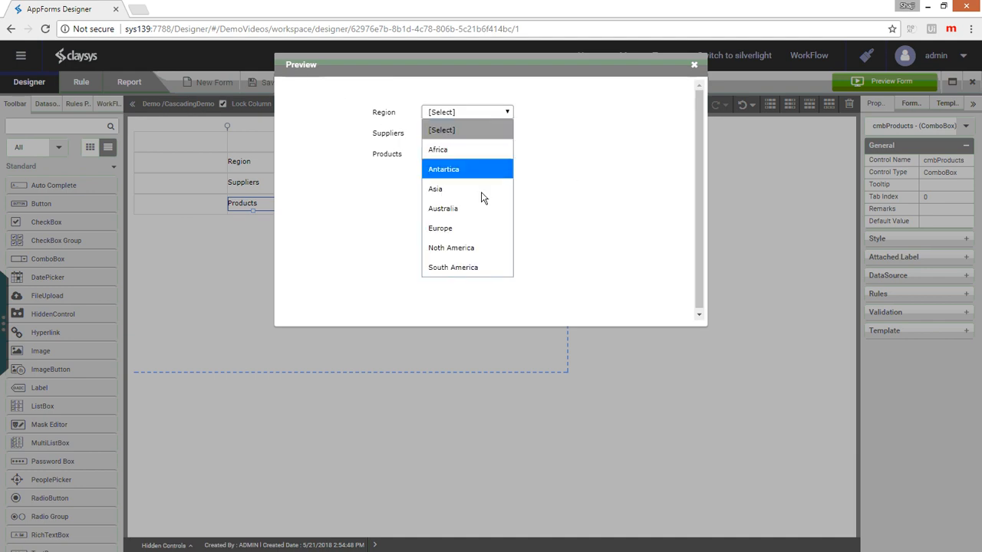
left_click(484, 267)
left_click(463, 134)
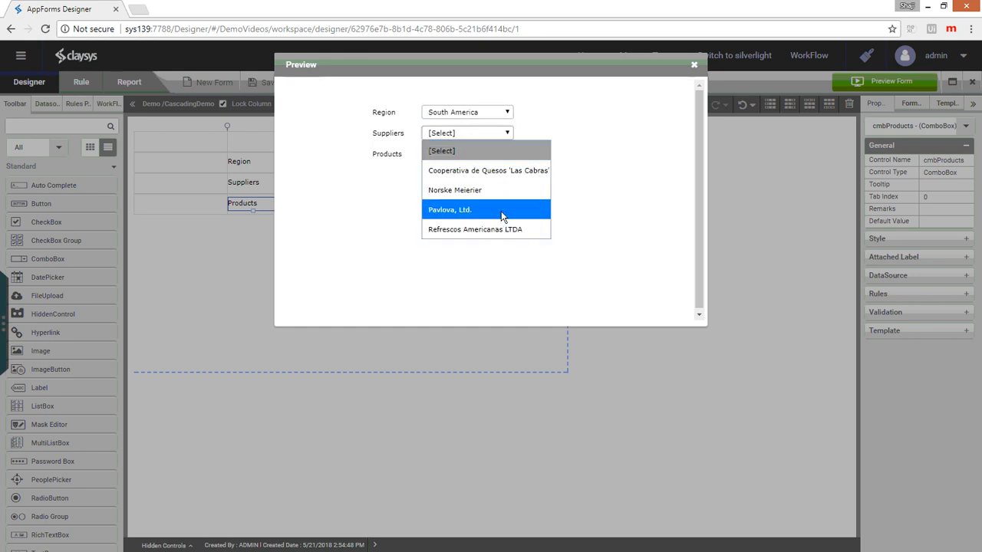
left_click(502, 112)
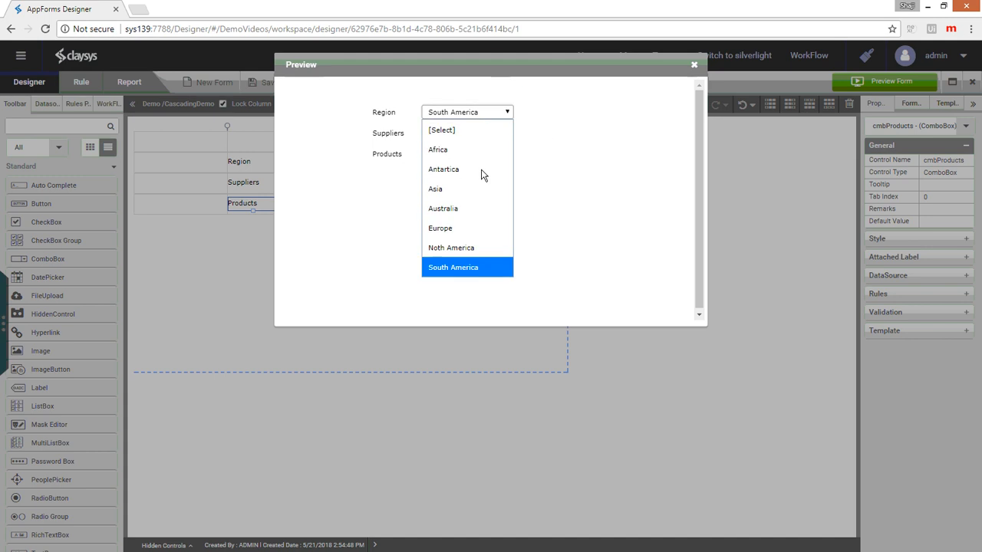
left_click(484, 247)
left_click(486, 134)
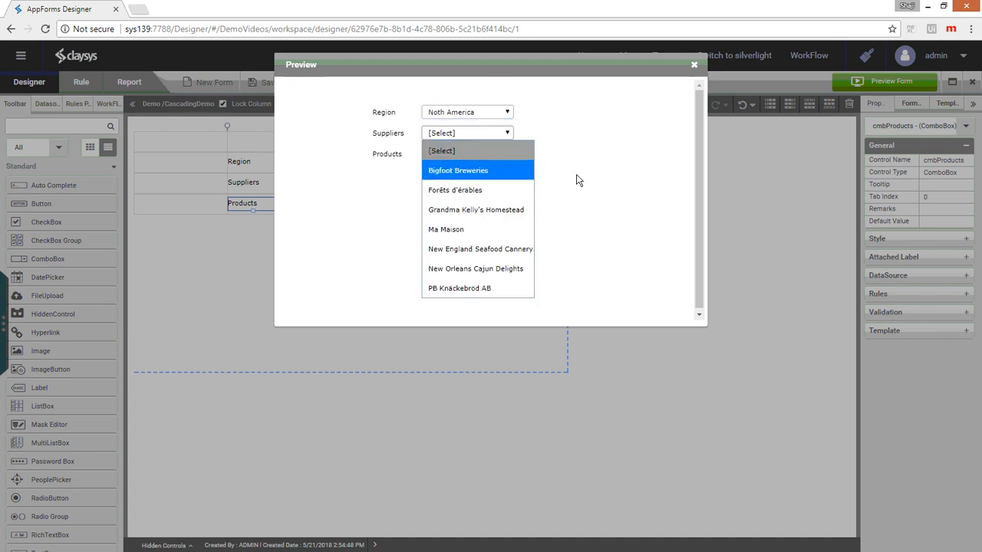
Check the Products list in the preview for suppliers Bigfoot Breweries, Ma Maison and PB Knäckebröd AB
left_click(491, 175)
left_click(497, 155)
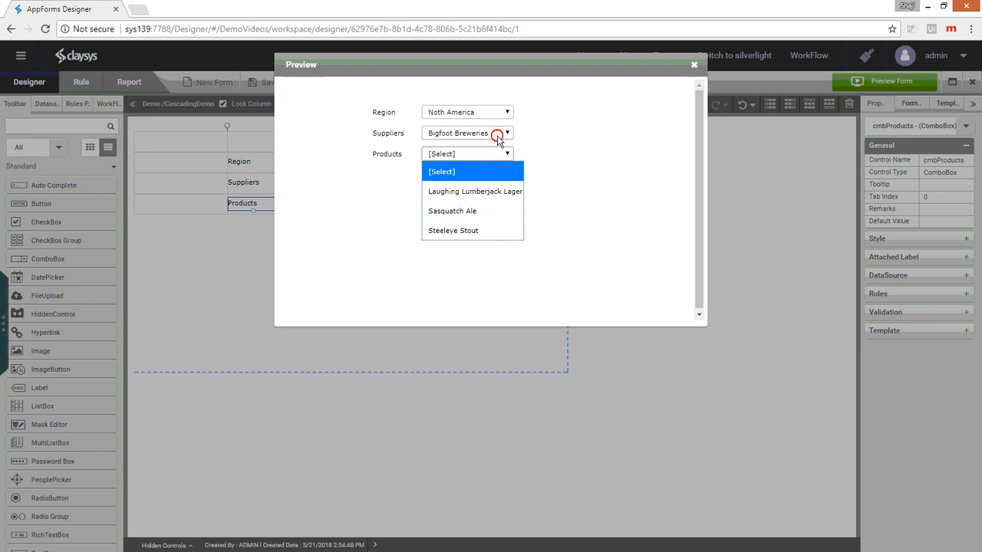
left_click(497, 134)
left_click(484, 224)
left_click(486, 155)
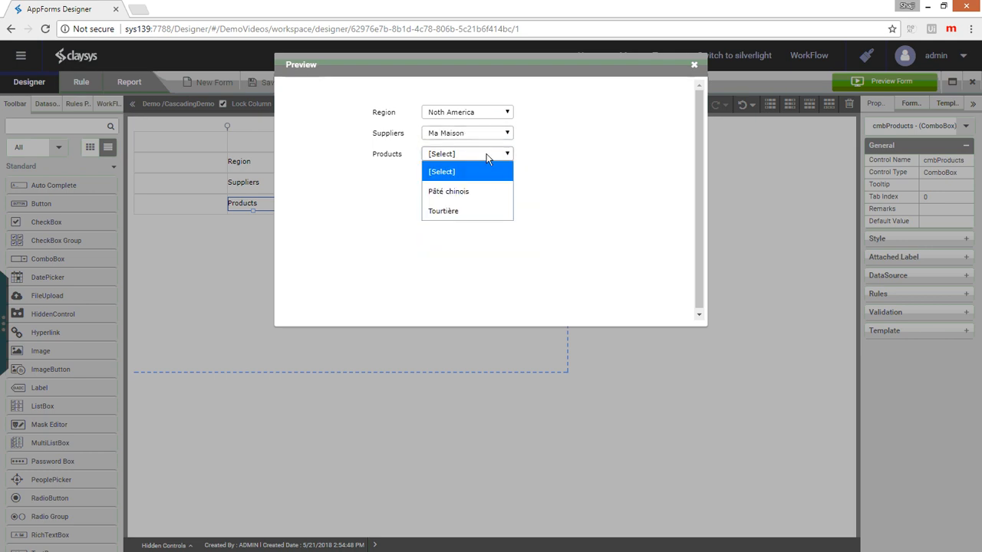
left_click(493, 136)
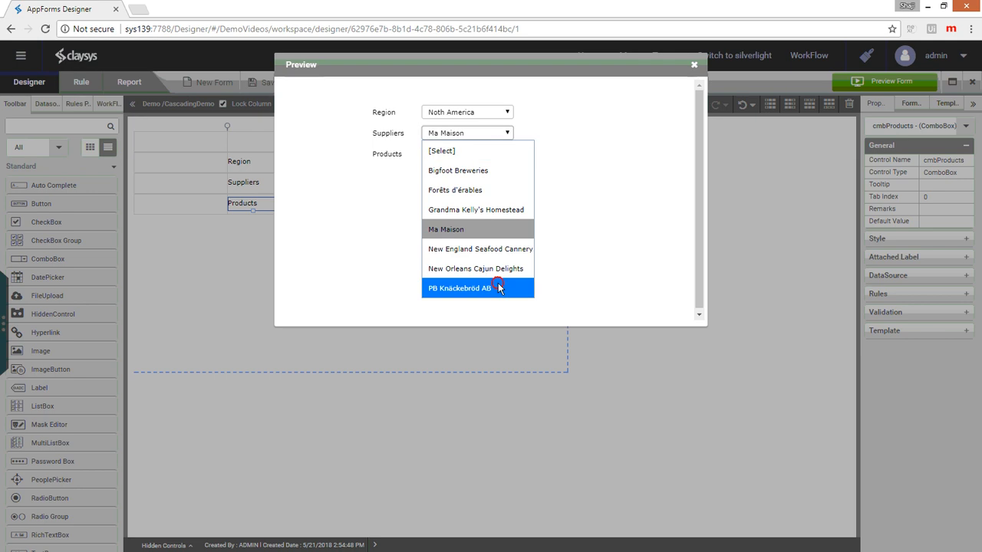
left_click(498, 288)
left_click(471, 157)
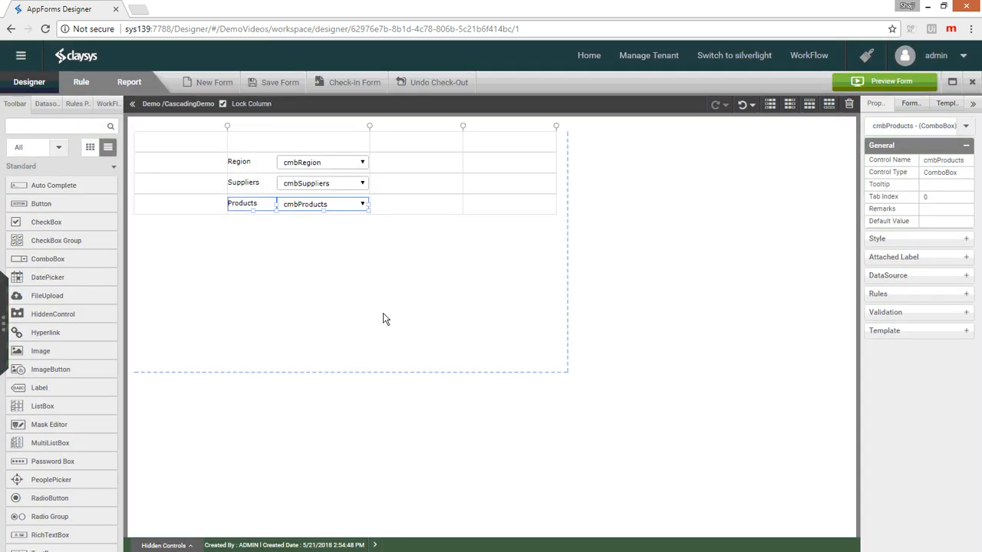
Review the On_FormLoad, On_cmbRegion and On_cmbSuppliers rules, and return to the form design
left_click(82, 82)
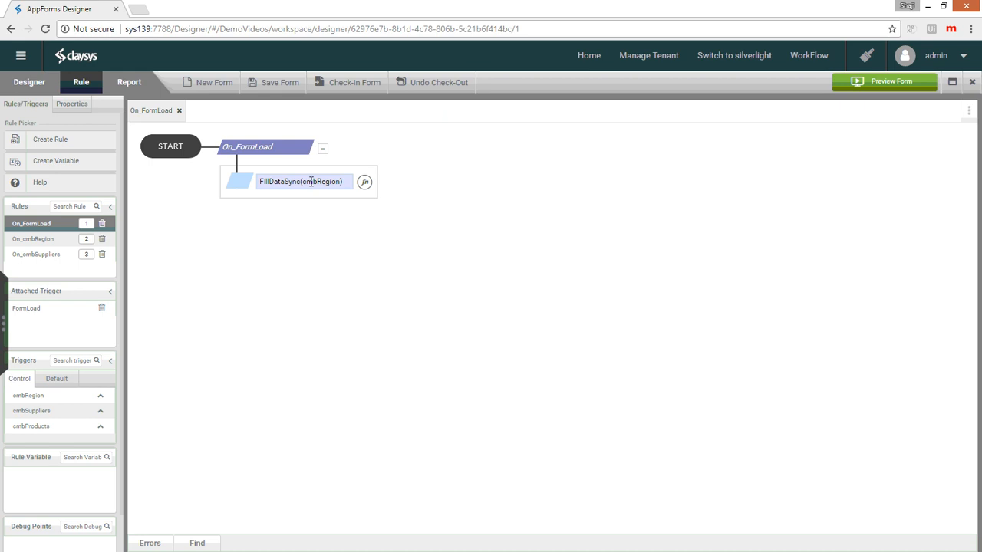
left_click(35, 243)
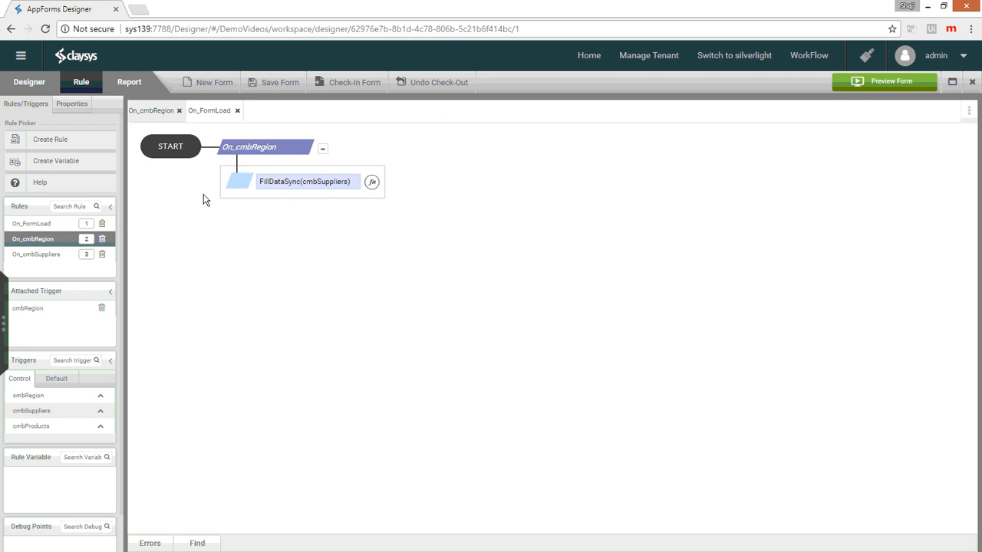
left_click(46, 256)
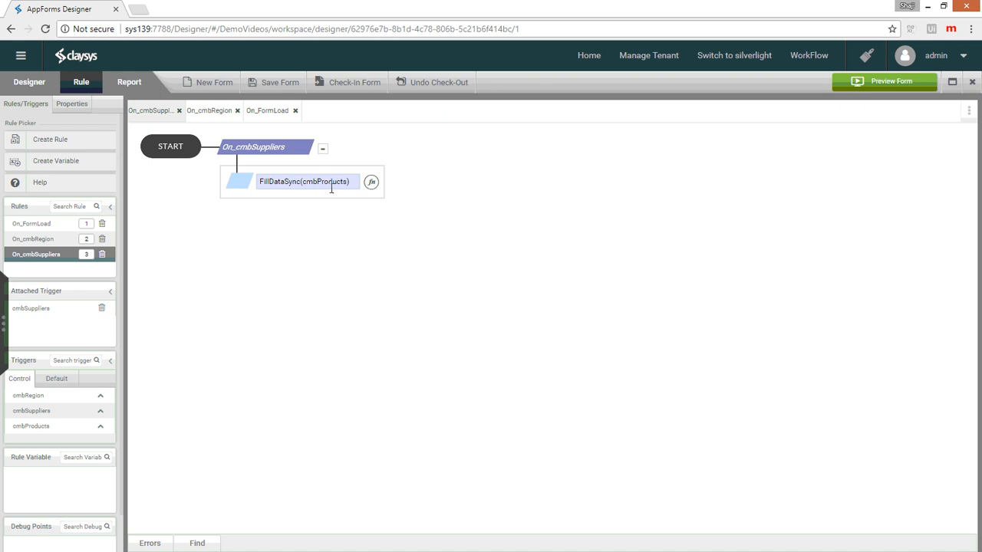
left_click(28, 83)
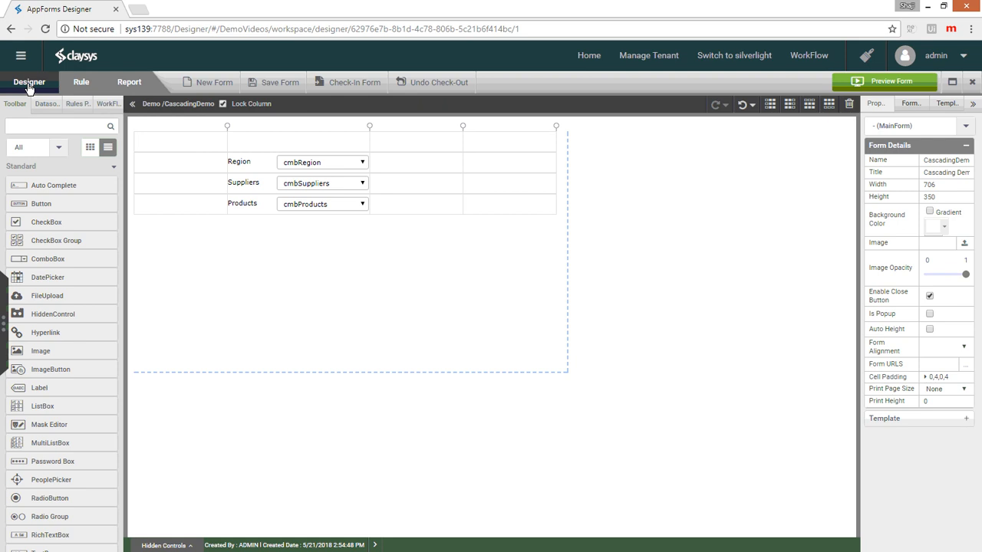